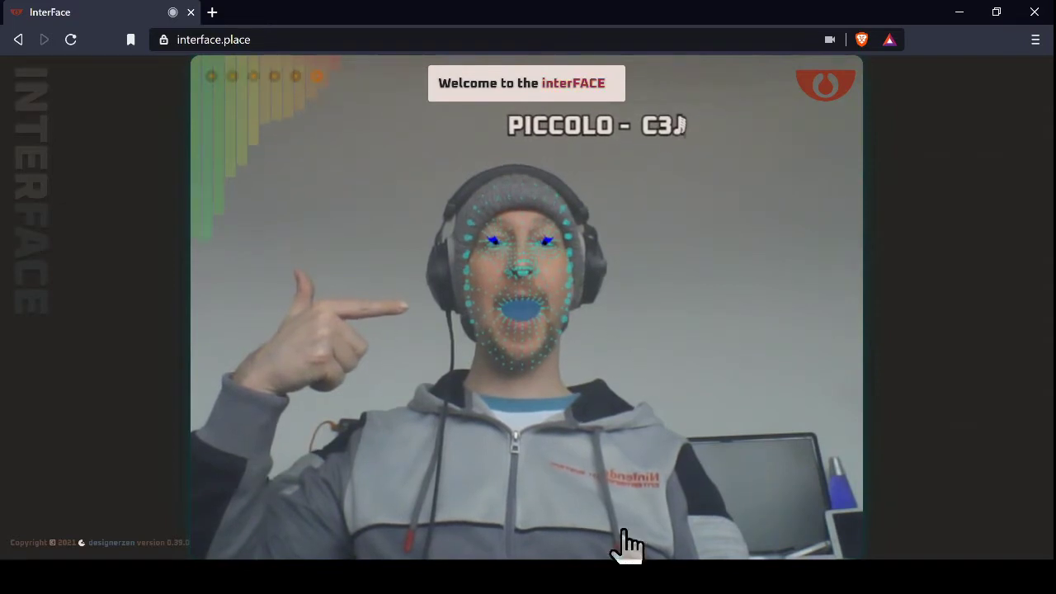
Turn OVERLAY off so the webcam feed is hidden behind the face mesh
mouse_move(627, 540)
left_click(837, 548)
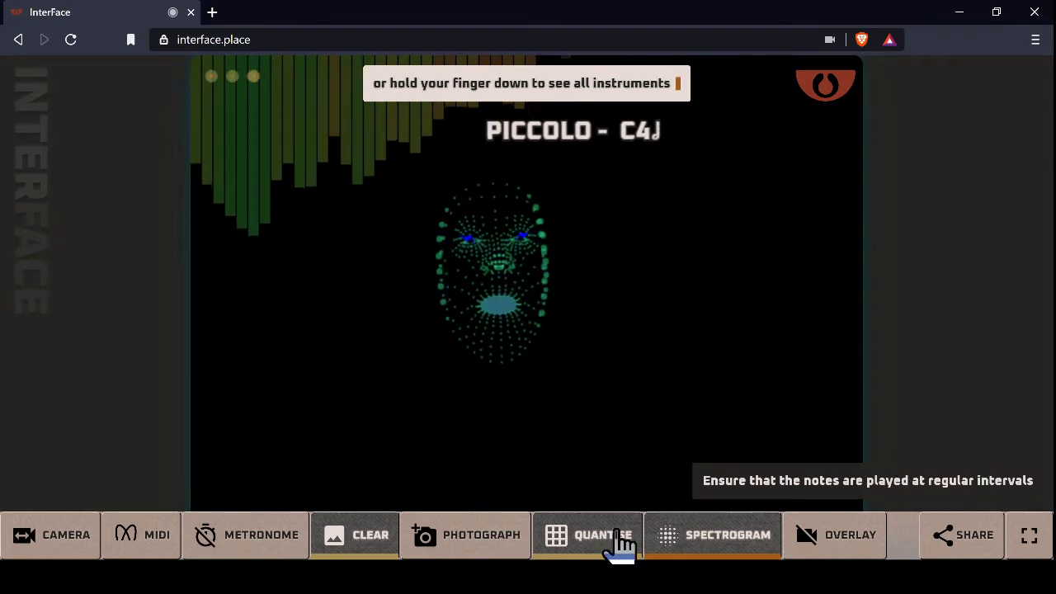
With the camera shown, pick Ocarina from the performer's instrument list, then hide the camera again
left_click(845, 541)
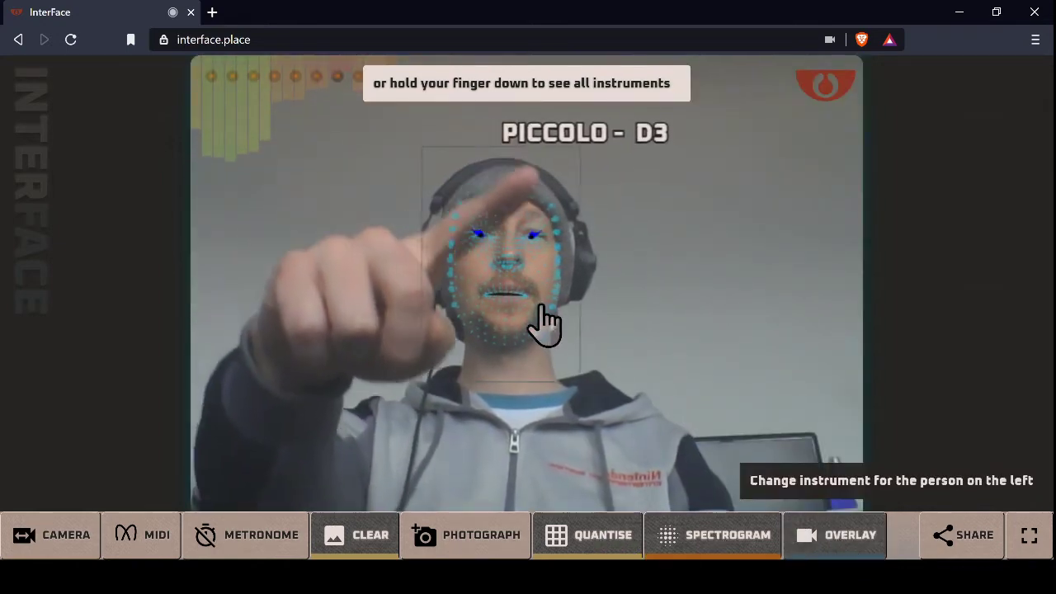
left_click(542, 312)
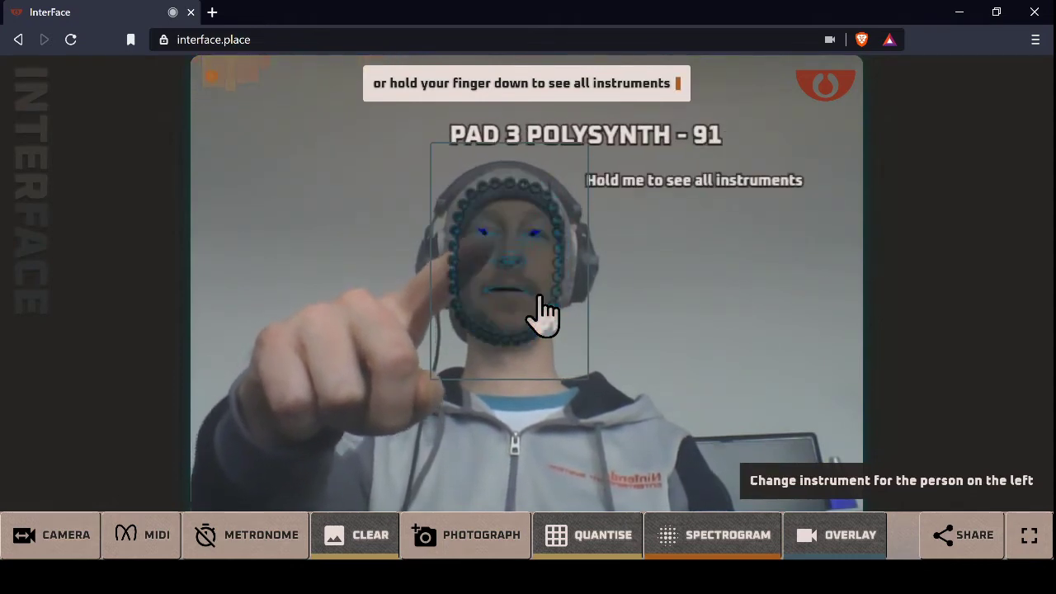
left_click(542, 312)
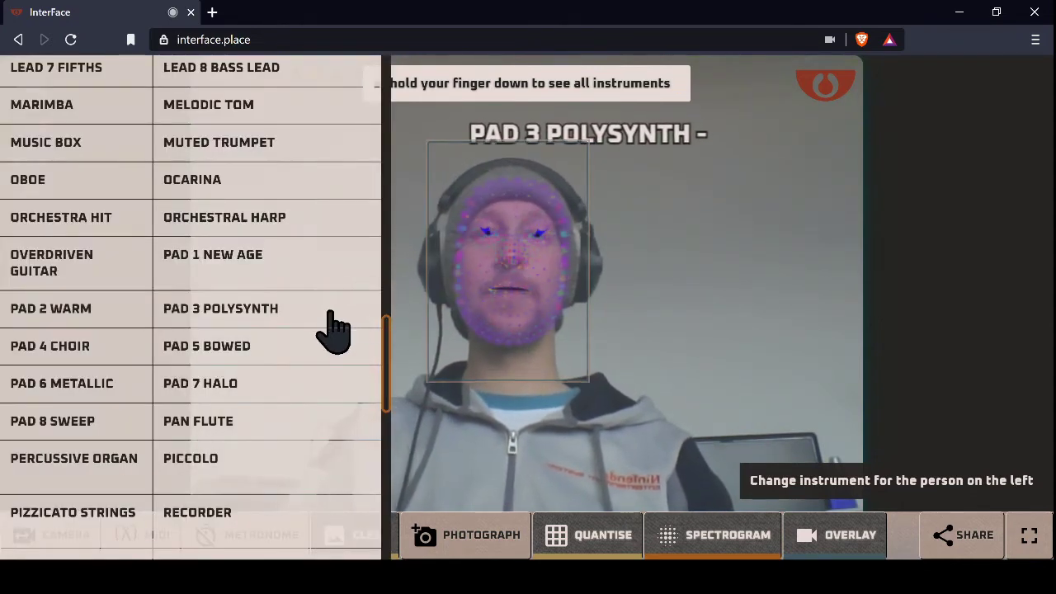
left_click(297, 272)
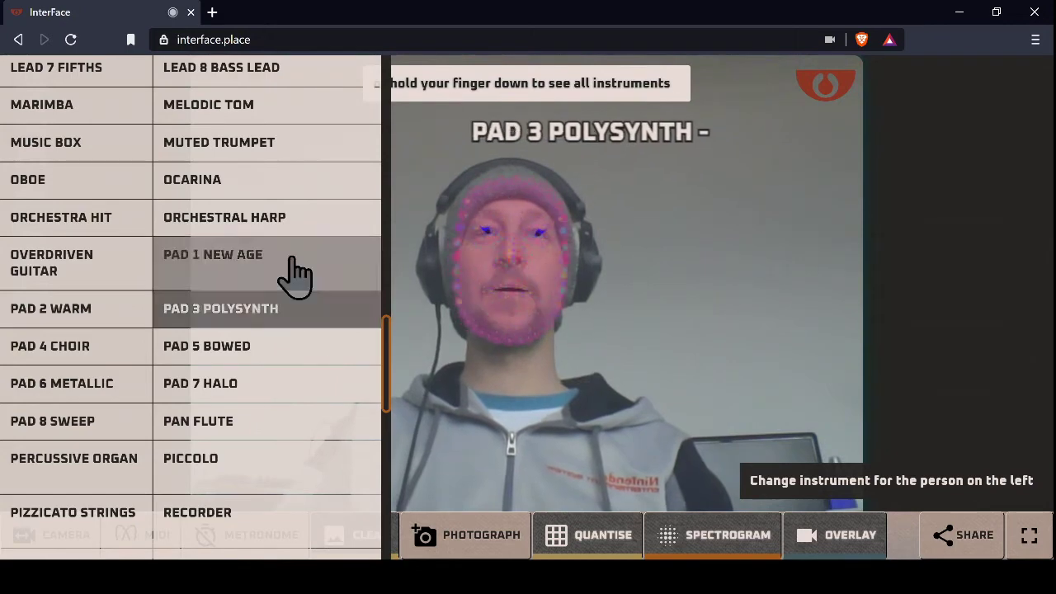
left_click(285, 207)
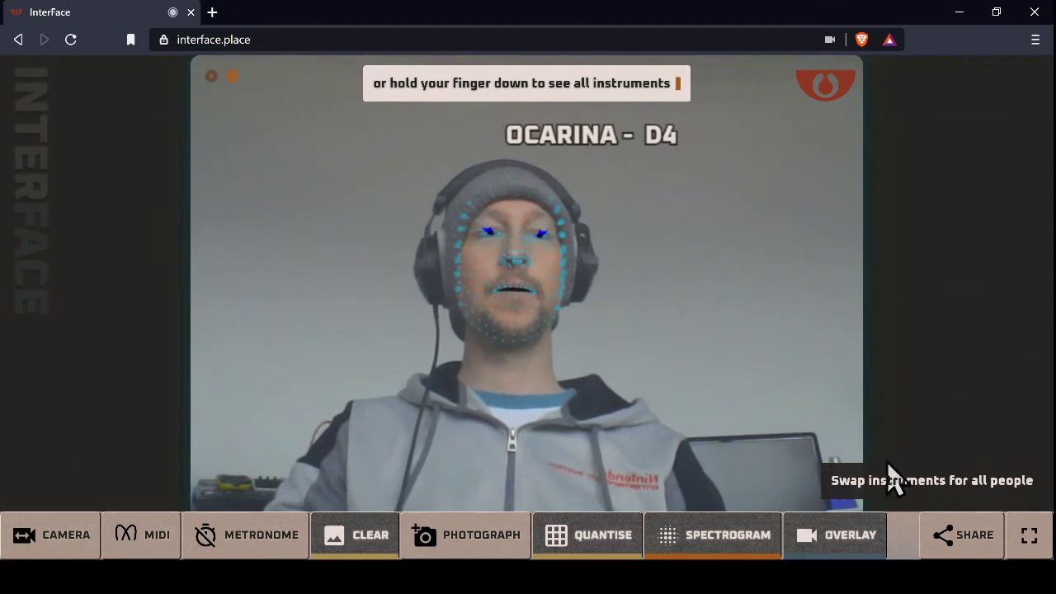
left_click(825, 535)
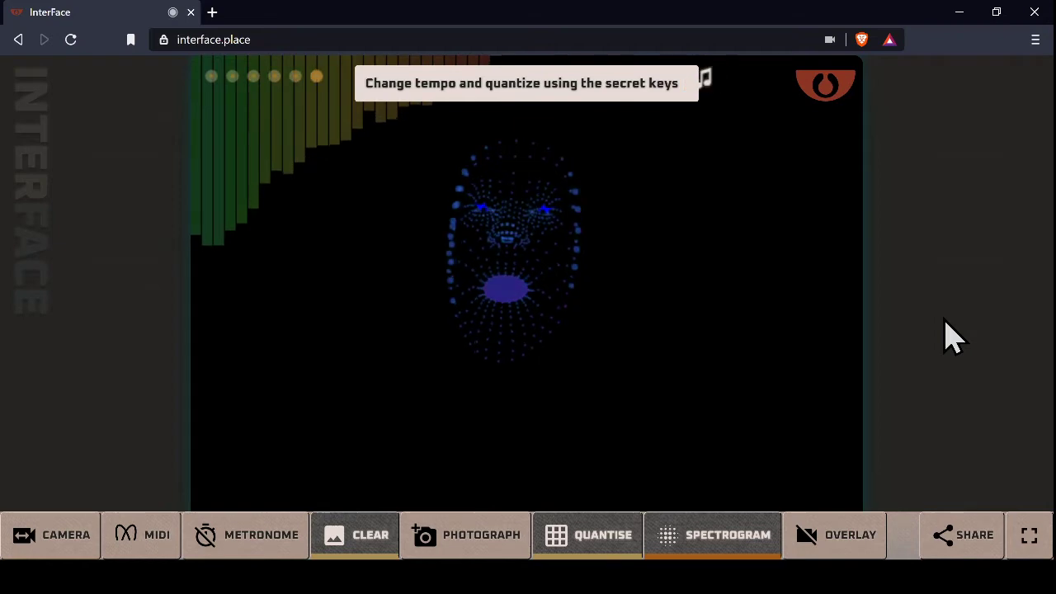
Scroll the performer's instrument list and select Pad 4 Choir
left_click(544, 301)
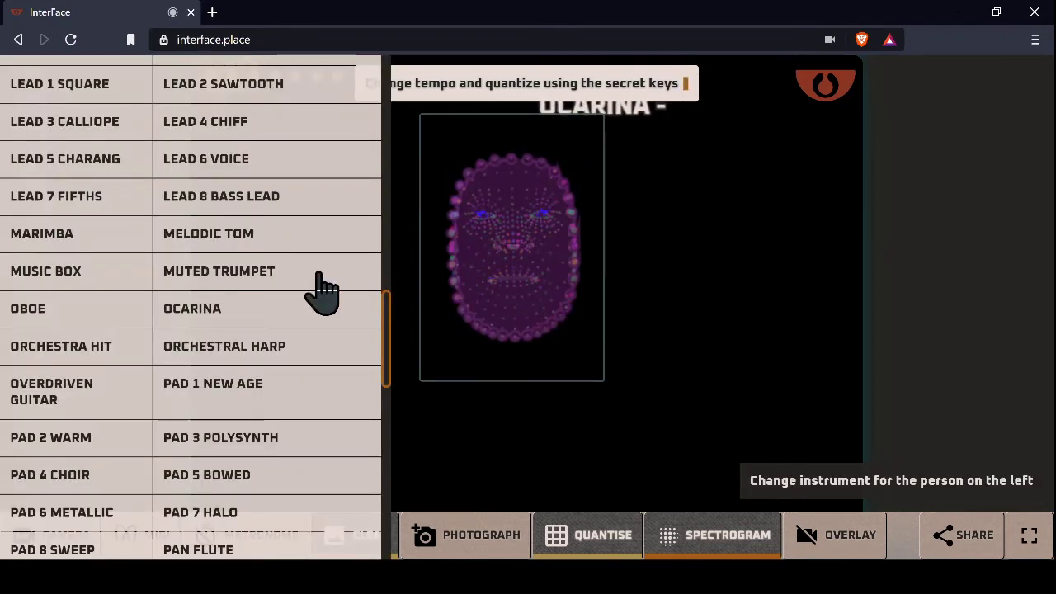
left_click(272, 277)
scroll(272, 285, "up", 1)
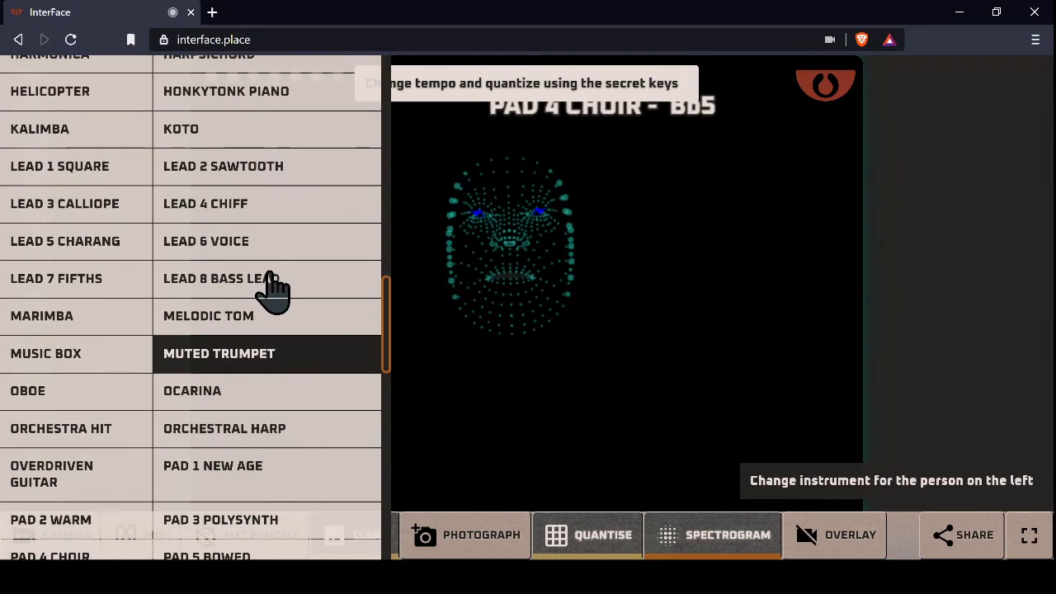
scroll(272, 288, "up", 1)
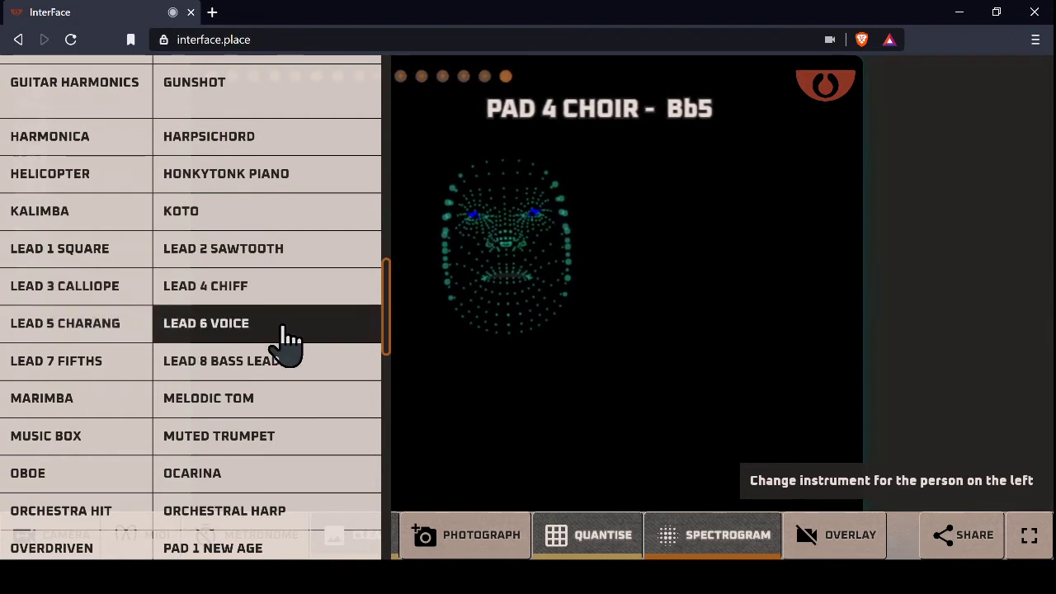
scroll(289, 338, "down", 4)
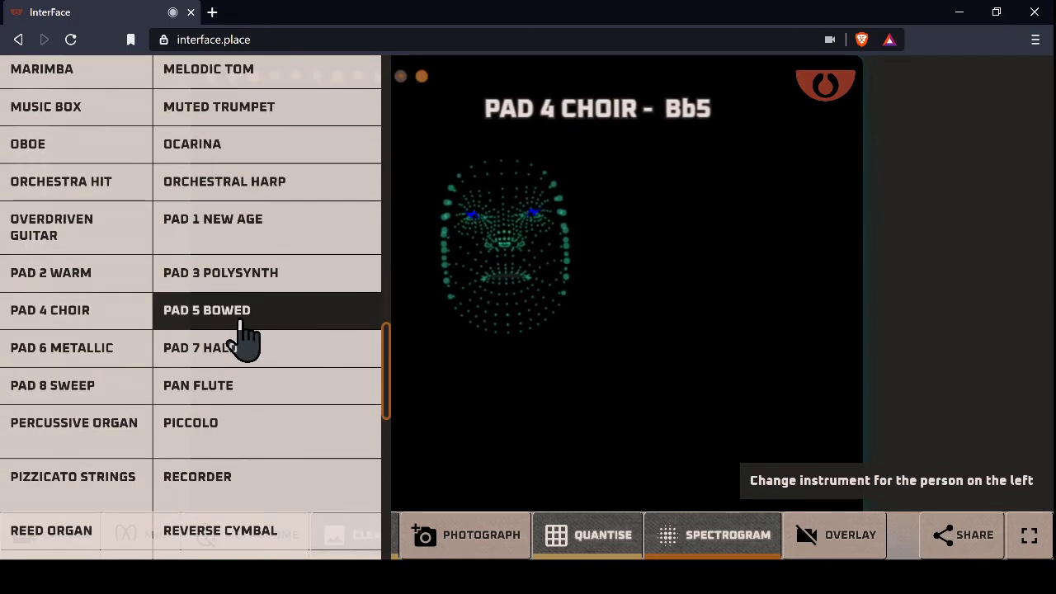
left_click(99, 304)
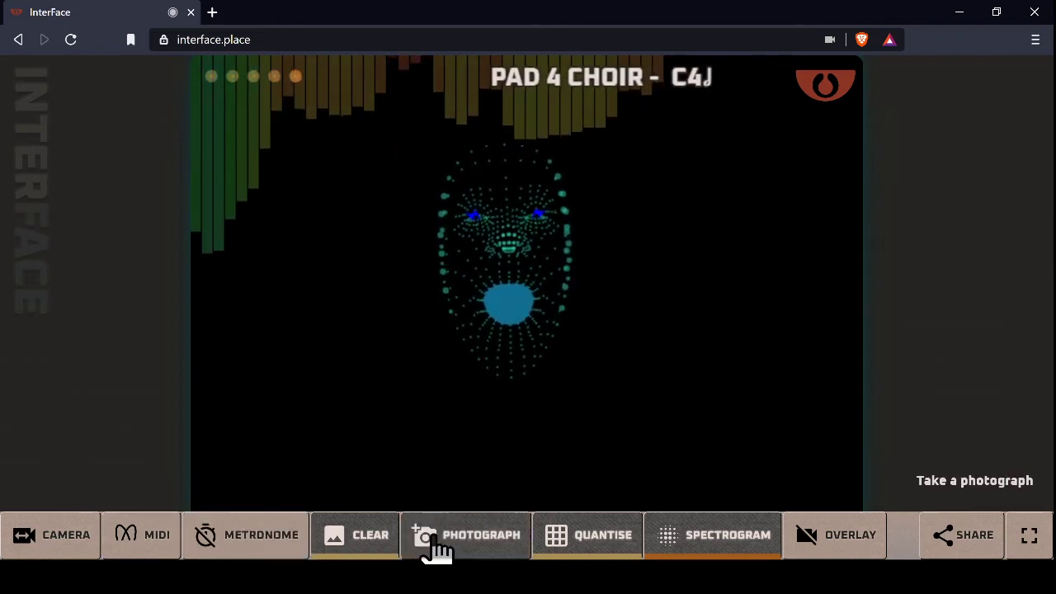
Turn CLEAR off so visuals leave trails, and switch the spectrogram off
left_click(373, 548)
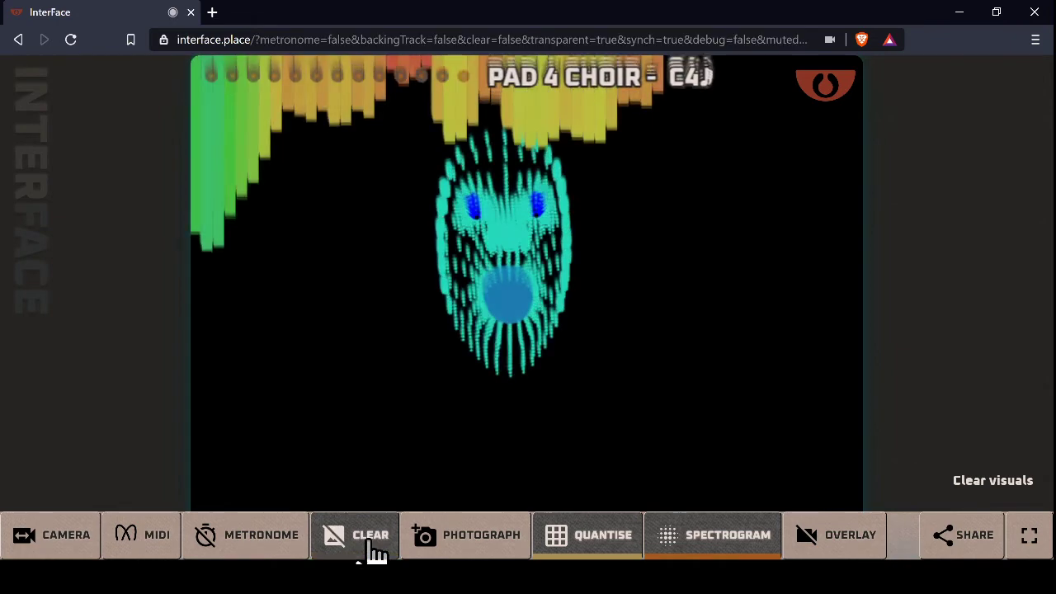
left_click(566, 479)
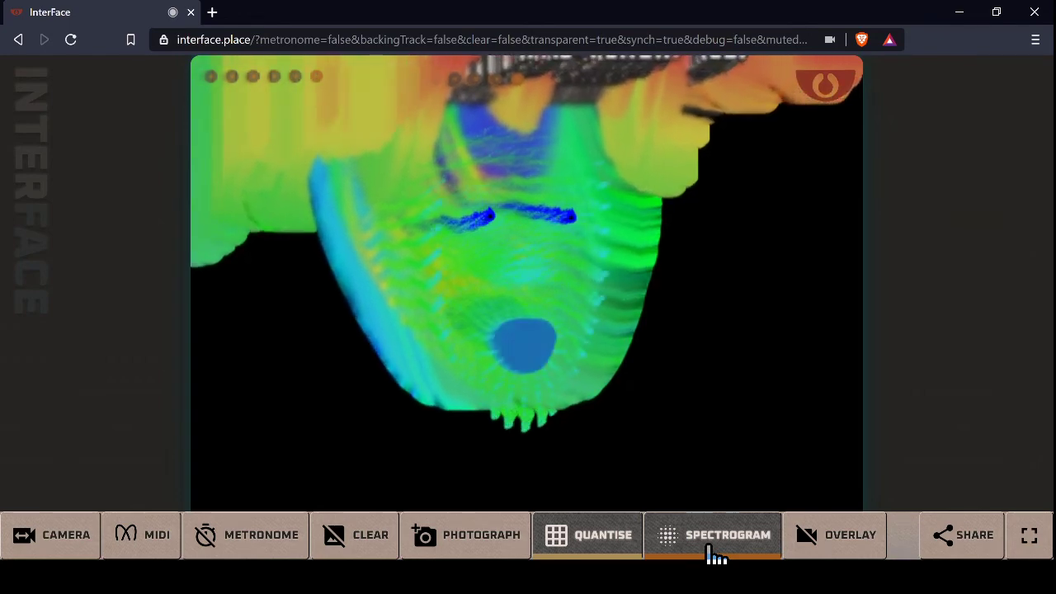
left_click(714, 557)
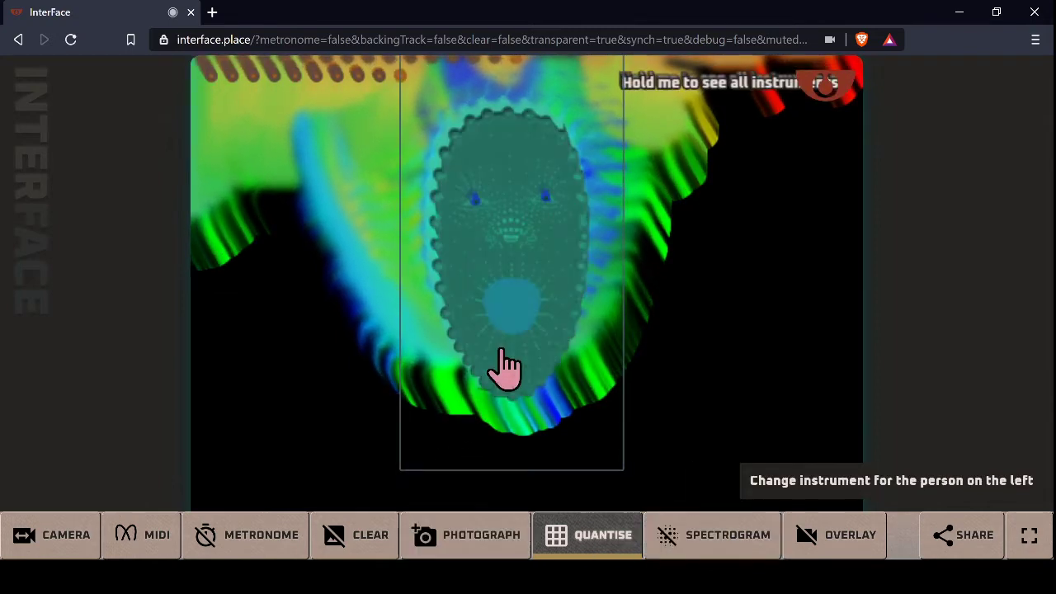
Choose Pad 3 Polysynth for the performer, then reopen the full instrument list
left_click(503, 353)
left_click(275, 276)
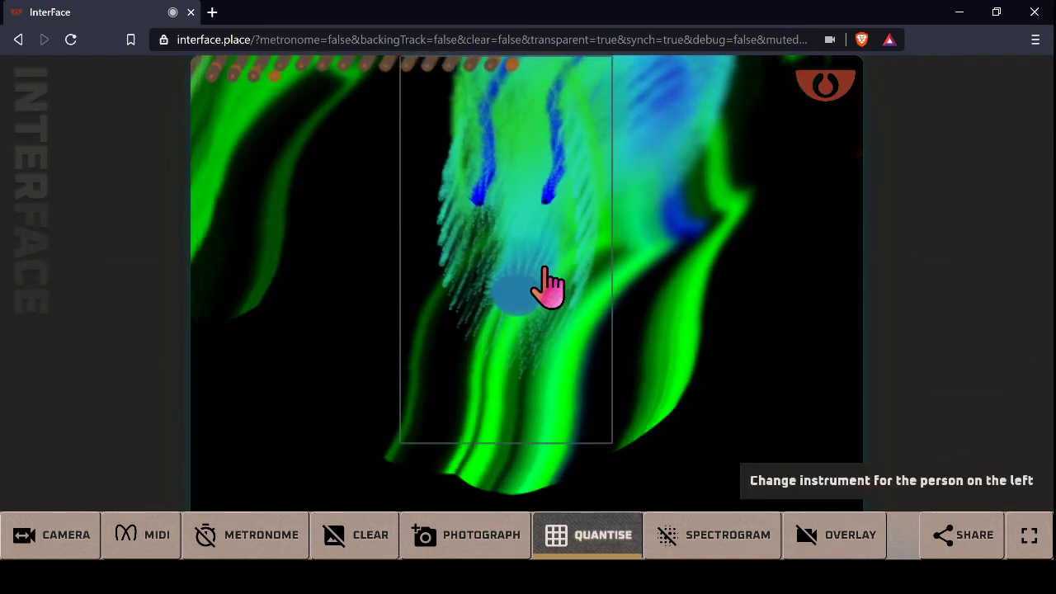
left_click(547, 285)
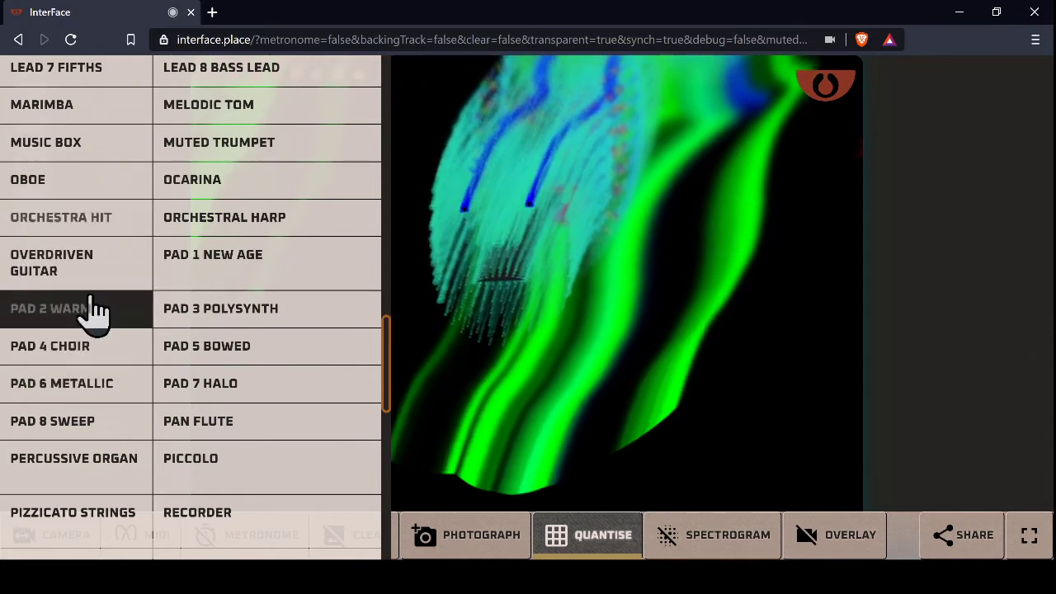
Select an instrument from lower in the list, then press Arrow Up to add loop bars
scroll(95, 302, "down", 2)
scroll(279, 323, "down", 2)
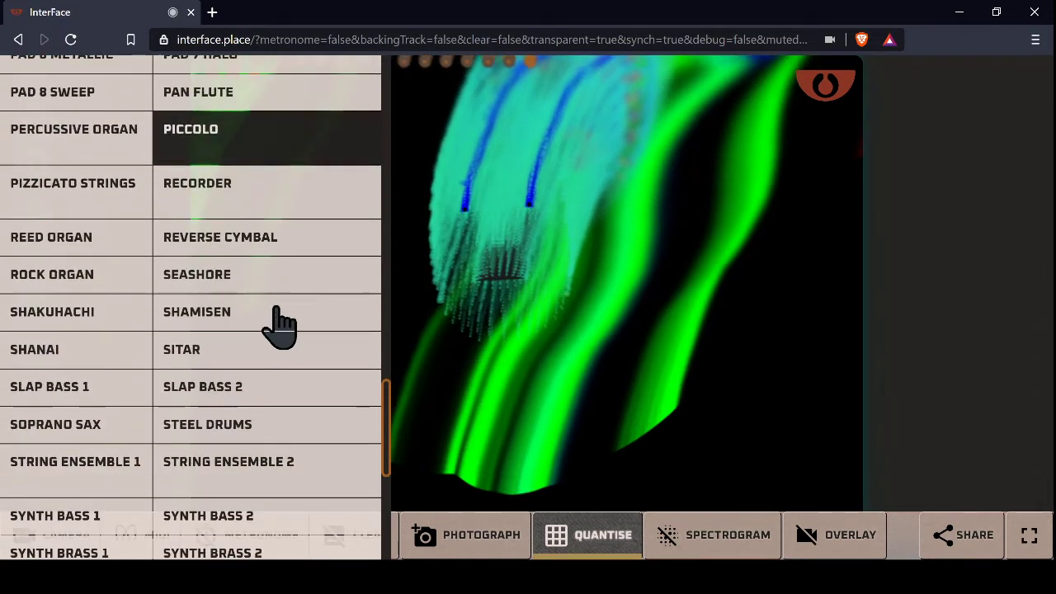
scroll(281, 326, "down", 1)
scroll(279, 325, "down", 2)
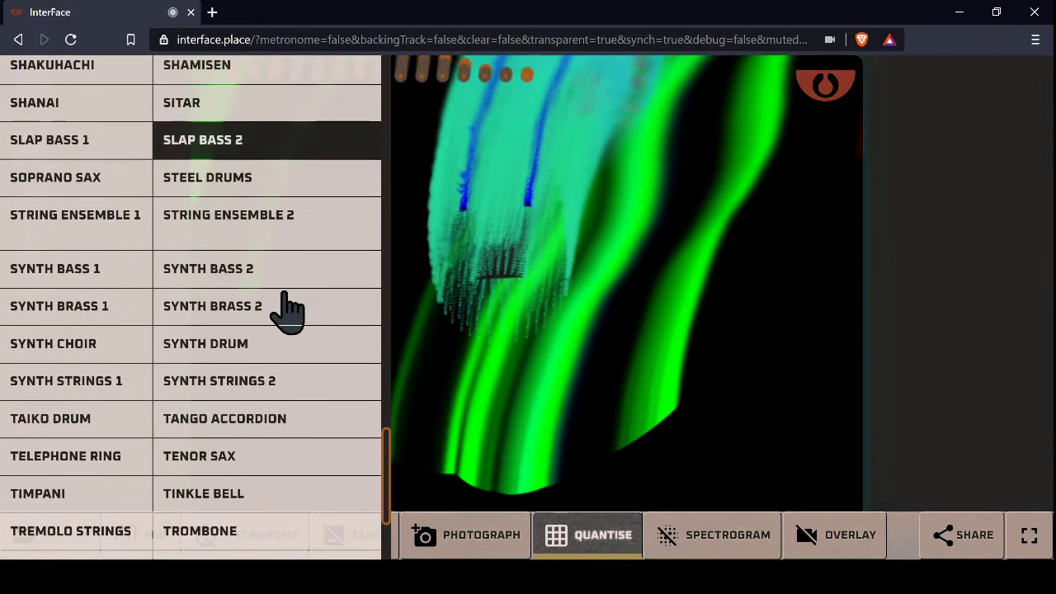
left_click(301, 223)
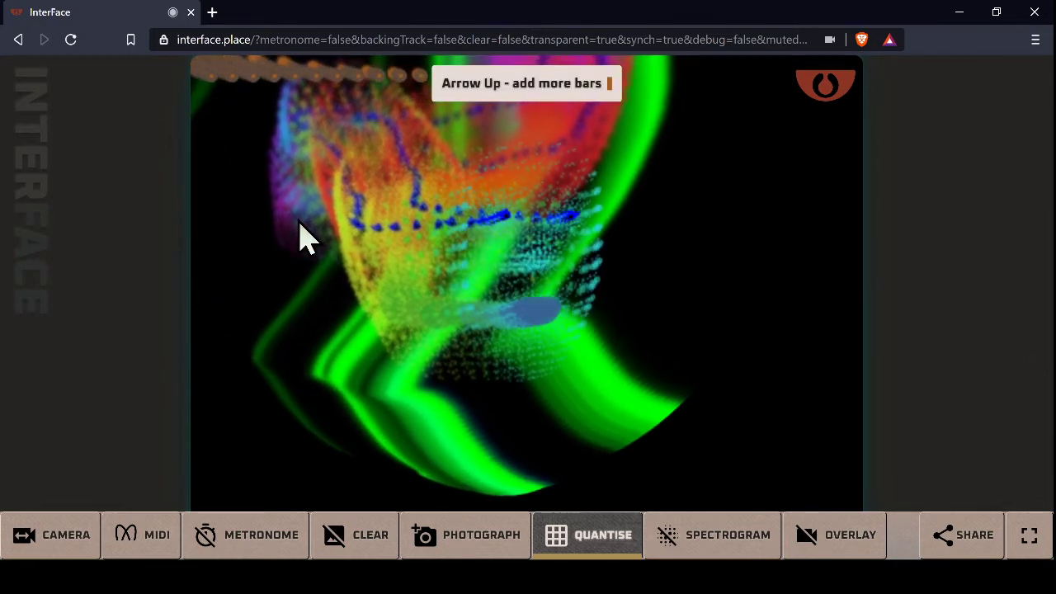
key("Up")
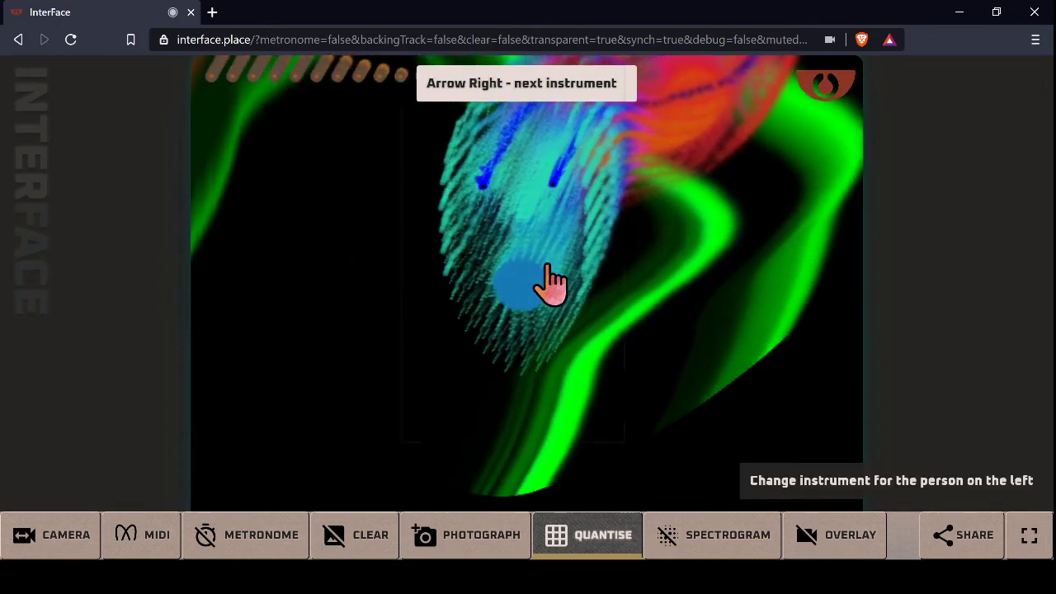
Scroll down the performer's instrument list and select Tinkle Bell
left_click(550, 281)
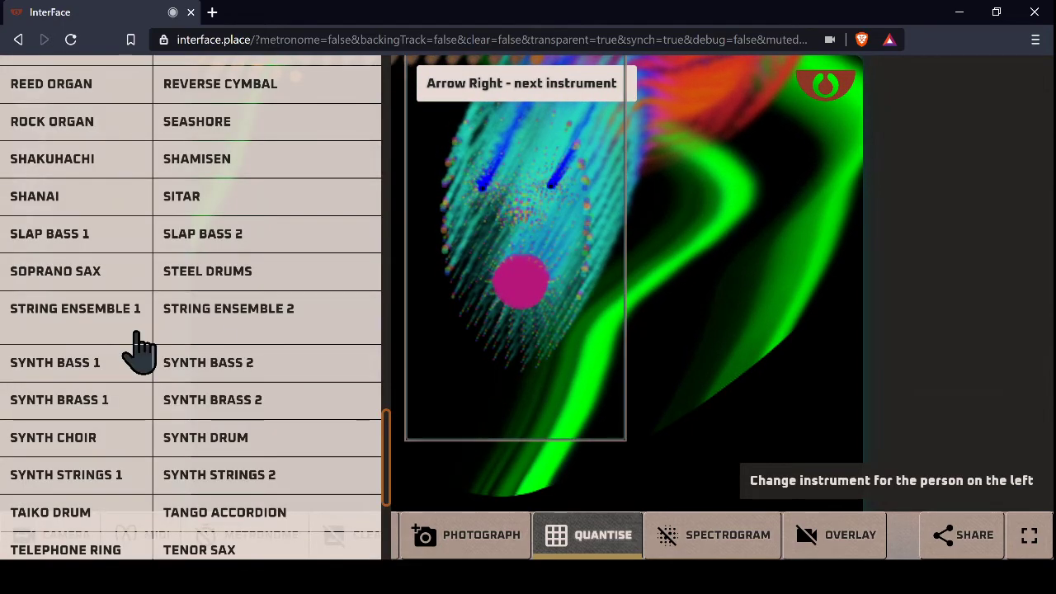
scroll(136, 347, "down", 2)
scroll(136, 347, "down", 1)
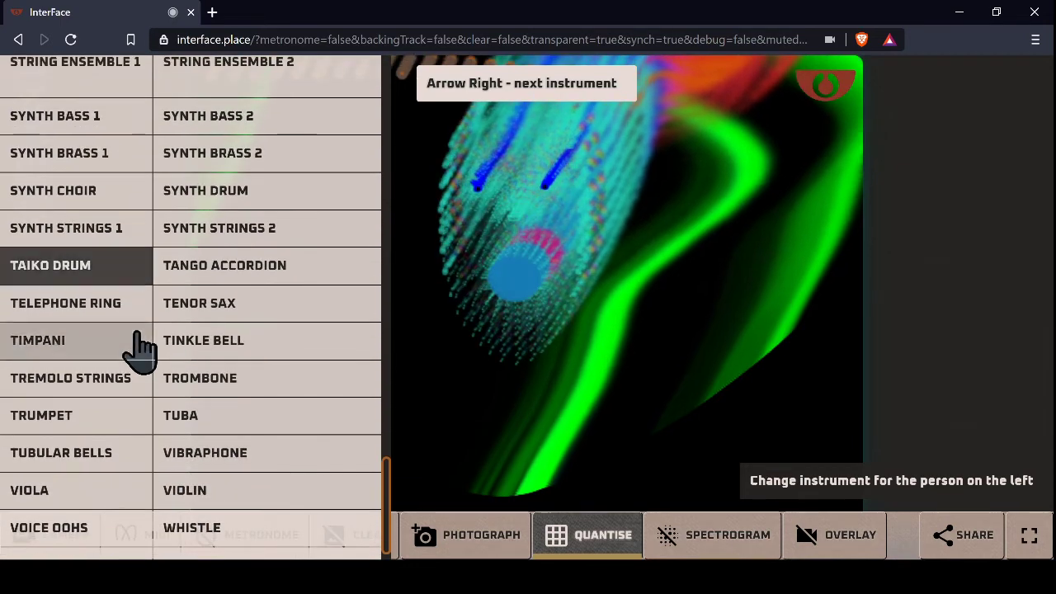
left_click(283, 353)
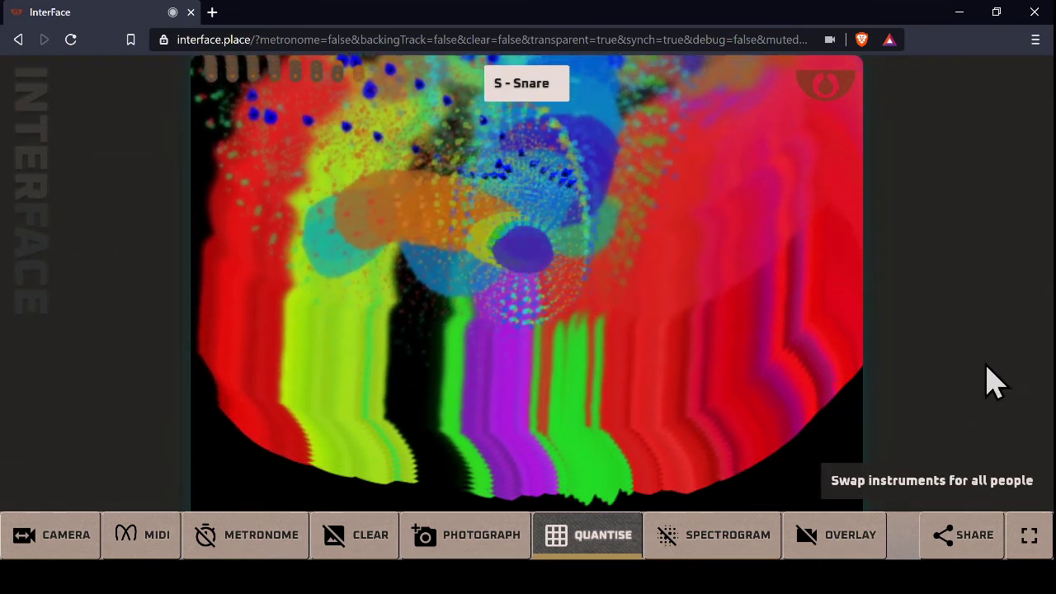
Trigger Closed Hat, Clack and Cowbell hits with D, Q and W, with quantising off
key("d")
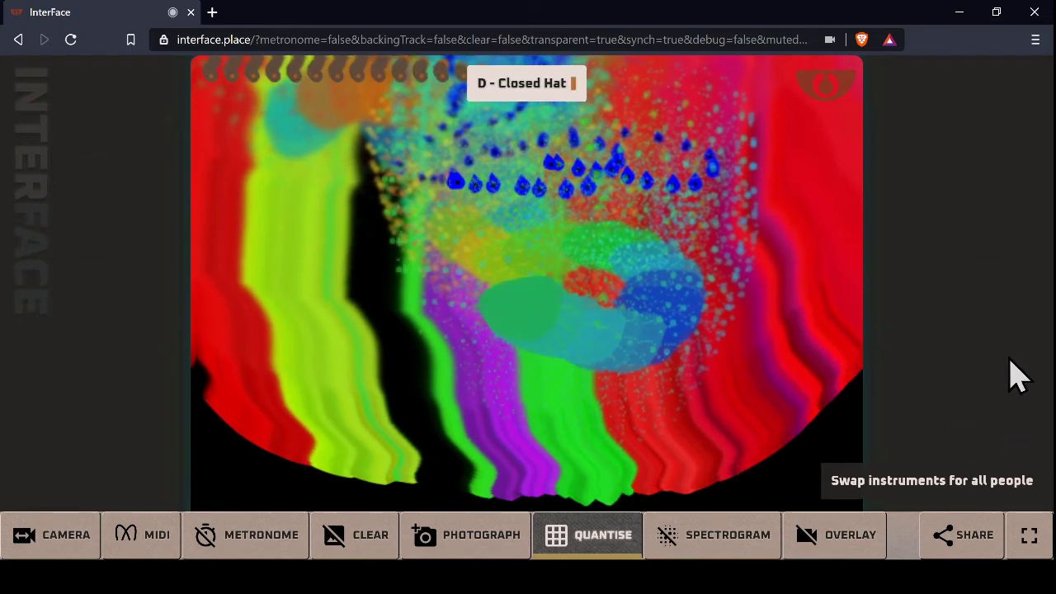
left_click(559, 547)
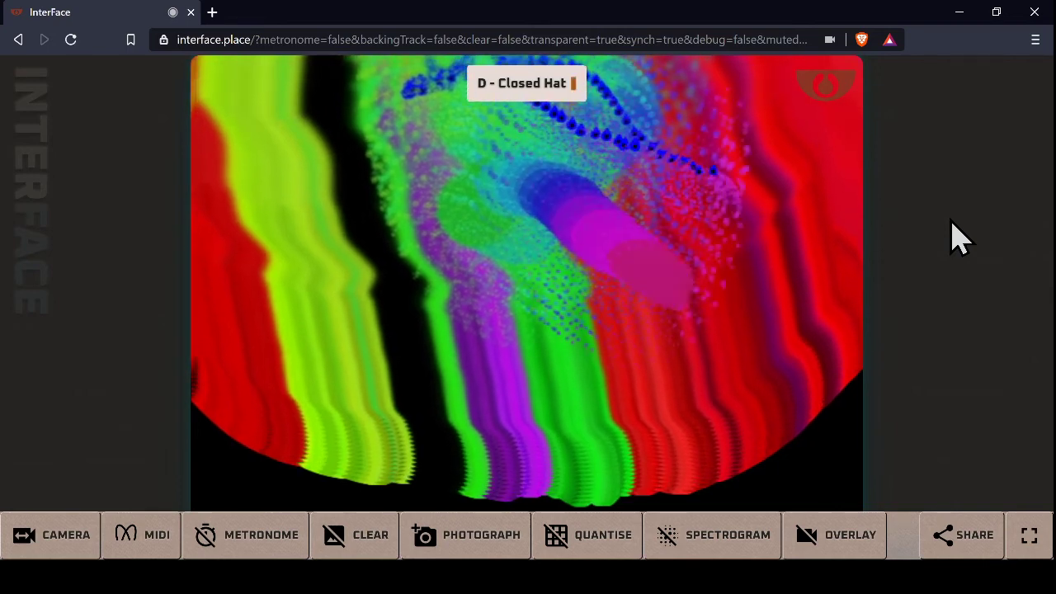
key("q")
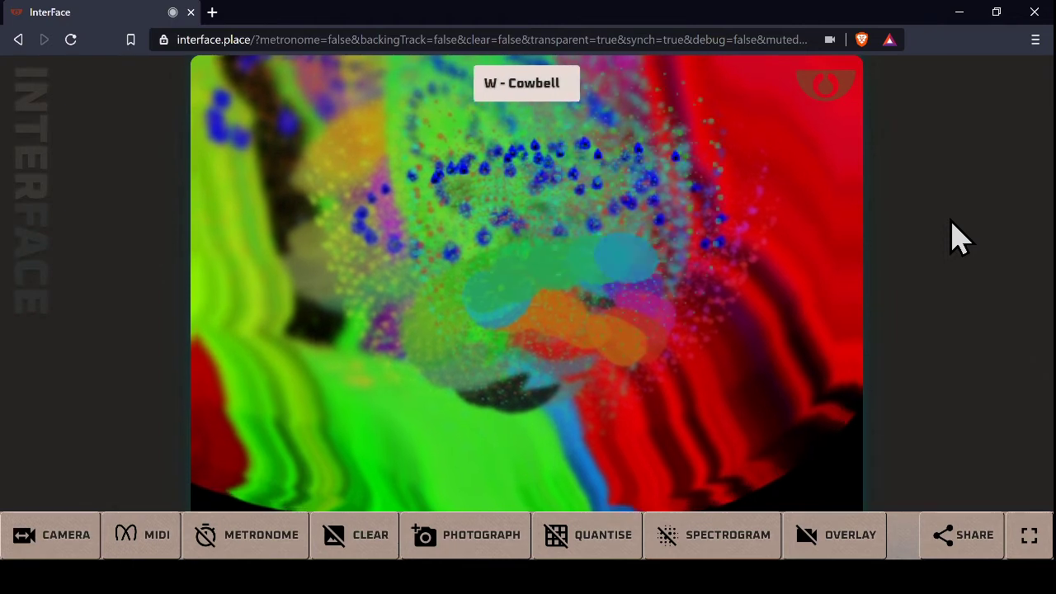
key("w")
key("w")
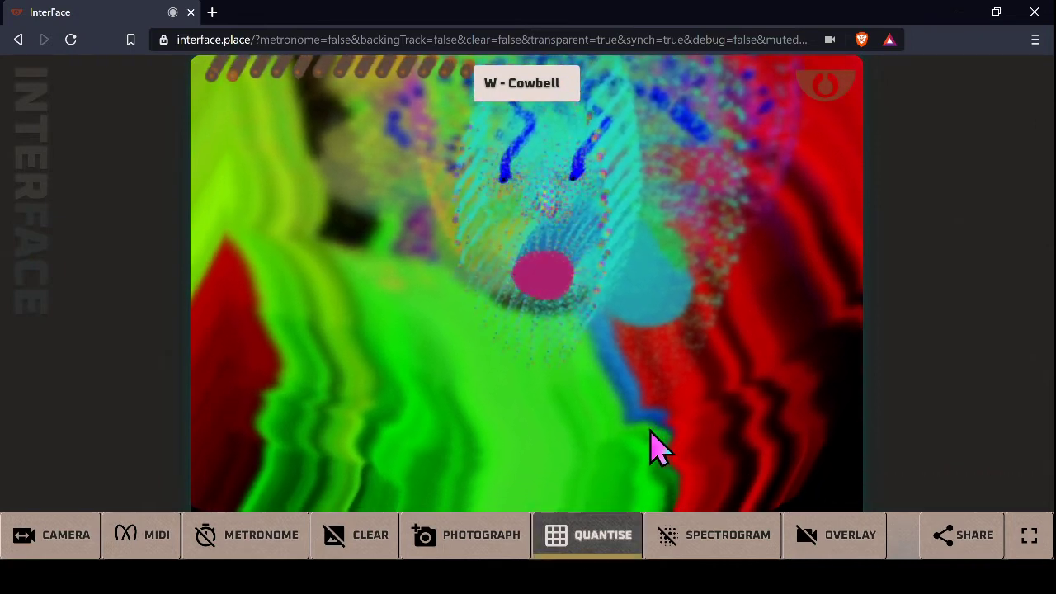
key("w")
key("w")
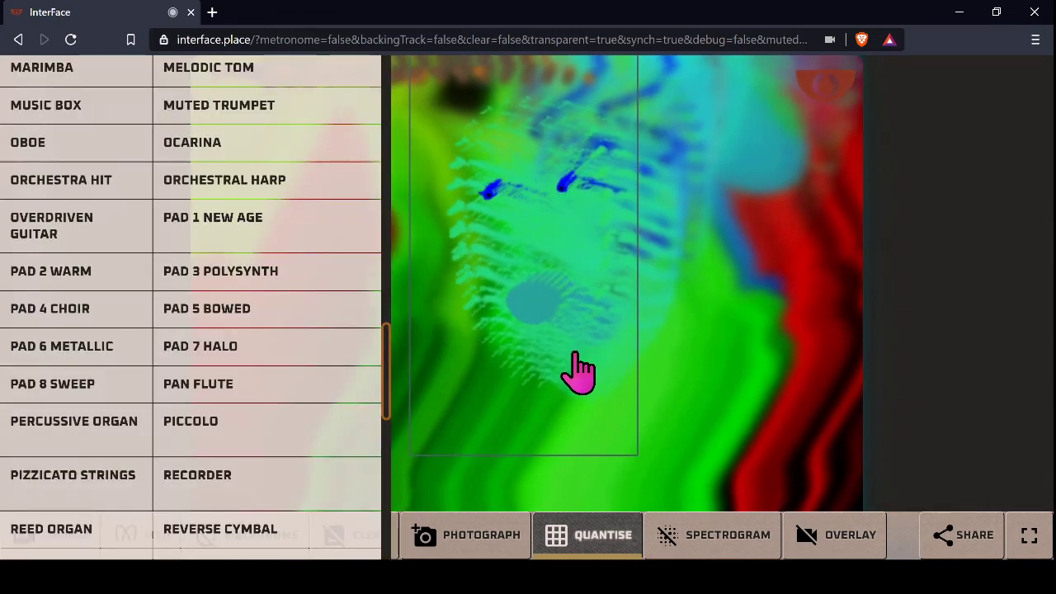
Try Trombone from the scrolled instrument list, then settle on Taiko Drum
scroll(227, 359, "down", 1)
scroll(227, 359, "down", 1)
scroll(227, 359, "down", 5)
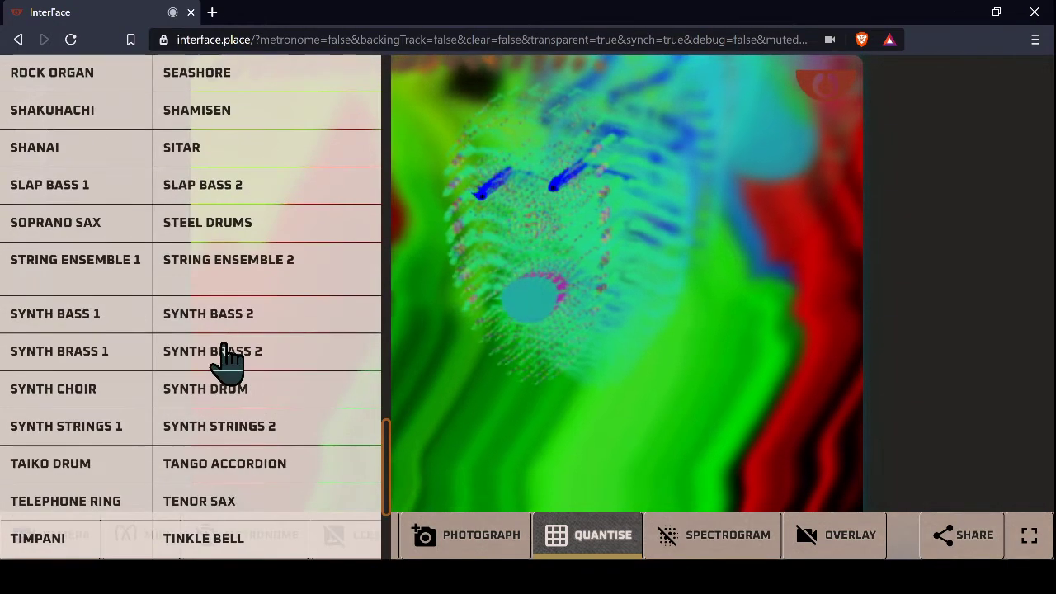
scroll(228, 350, "down", 3)
left_click(227, 351)
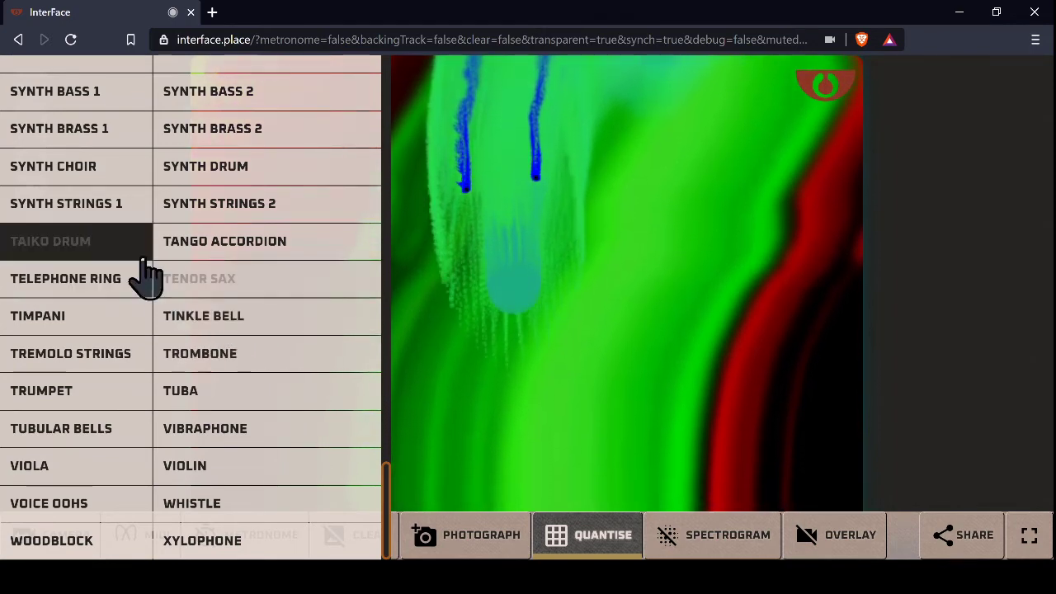
left_click(99, 252)
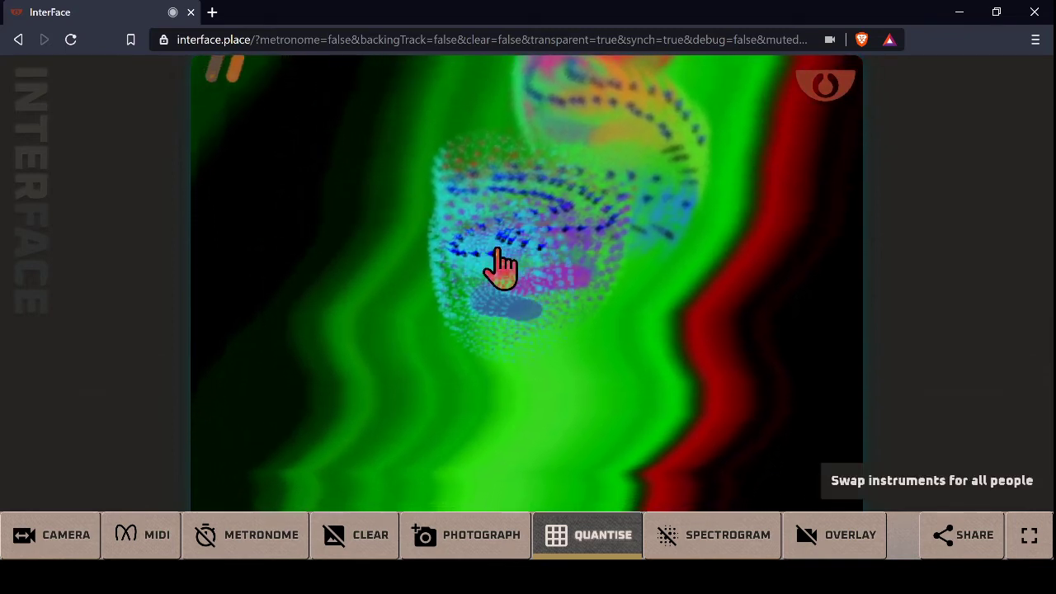
Audition Slap Bass 1 and then Shamisen for the performer on the left
left_click(524, 281)
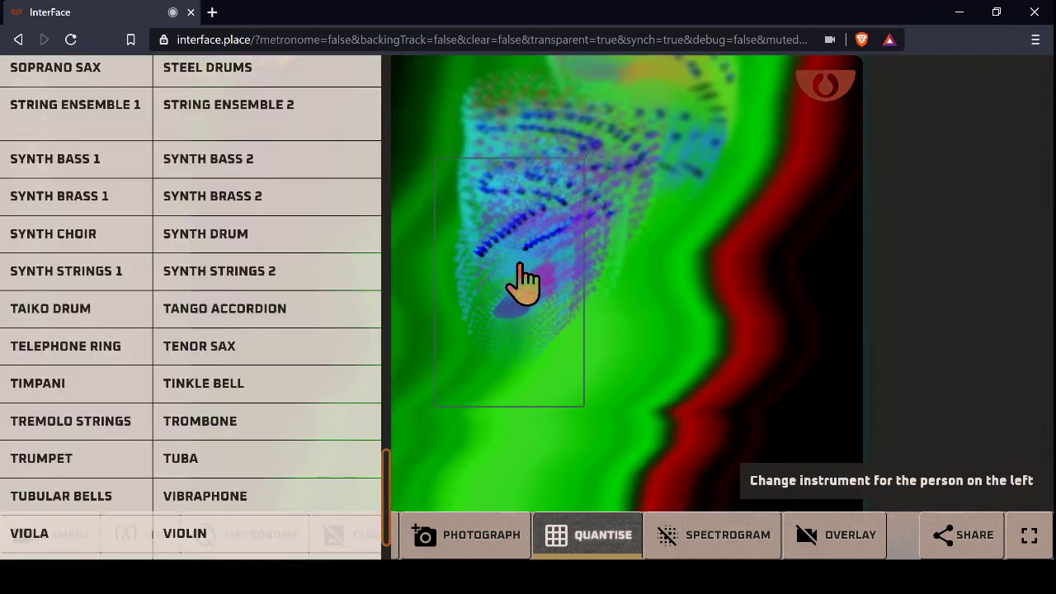
scroll(39, 367, "up", 5)
left_click(39, 363)
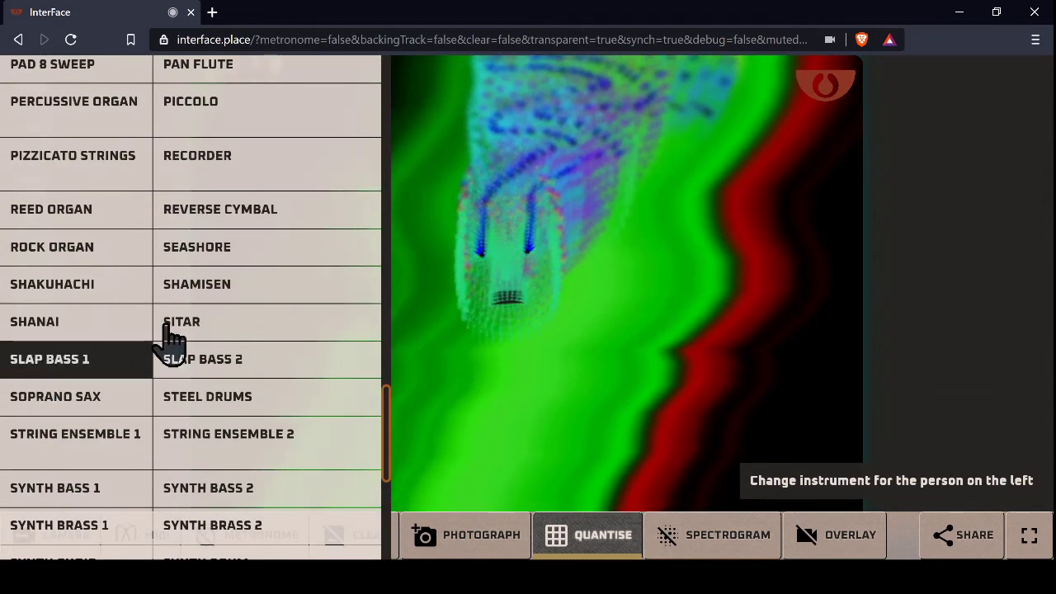
left_click(233, 294)
Try Pad 3 Polysynth and Ocarina, then settle on Melodic Tom
scroll(237, 305, "up", 1)
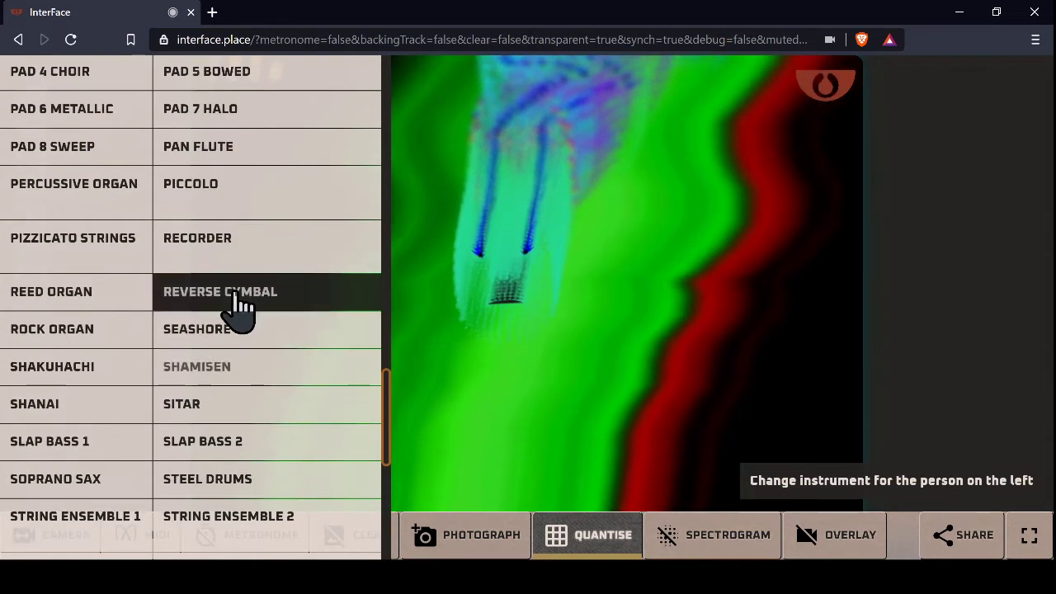
scroll(237, 306, "up", 2)
scroll(237, 305, "up", 1)
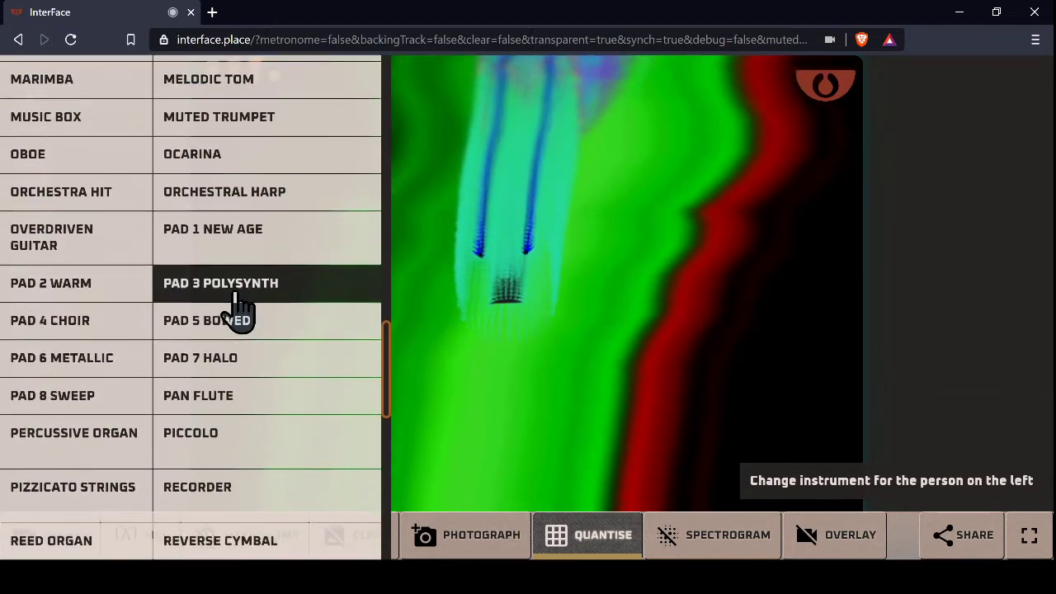
left_click(235, 293)
scroll(237, 305, "up", 1)
left_click(287, 238)
scroll(287, 248, "up", 1)
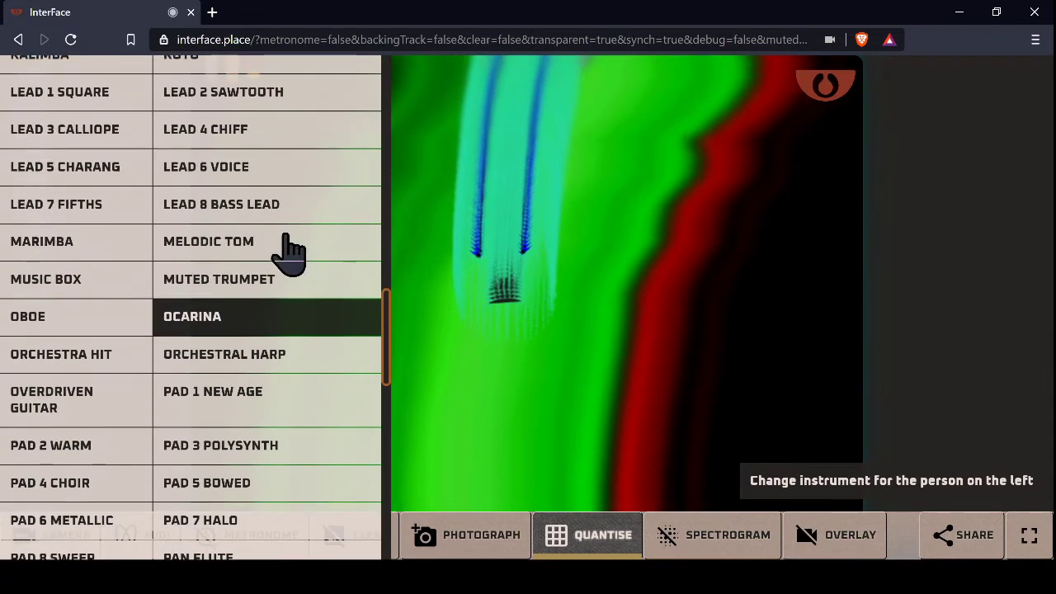
left_click(198, 258)
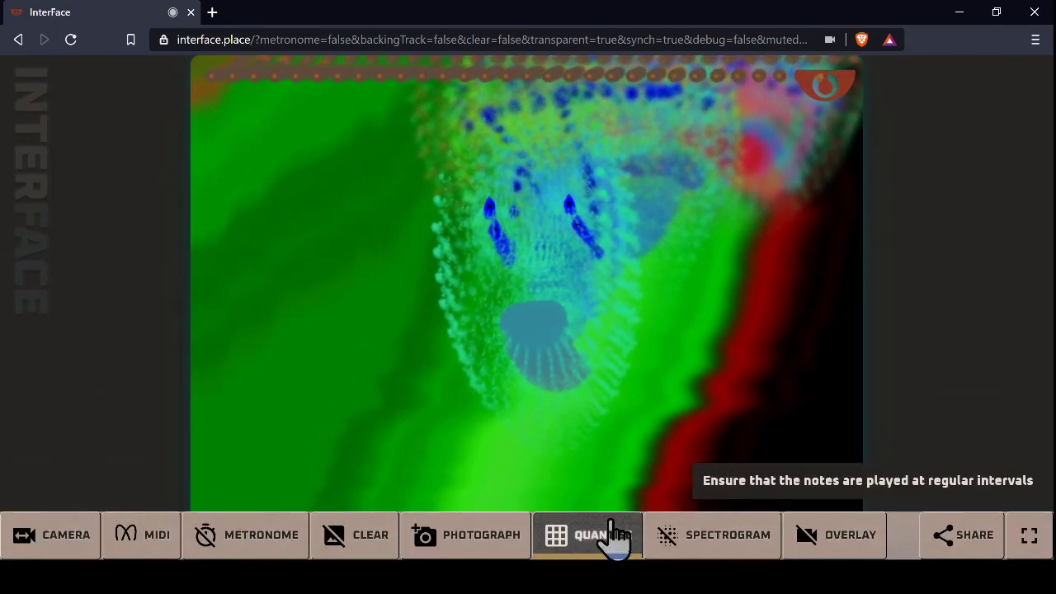
Take two photographs of the visuals, with quantising off for the first and back on before the second
left_click(588, 535)
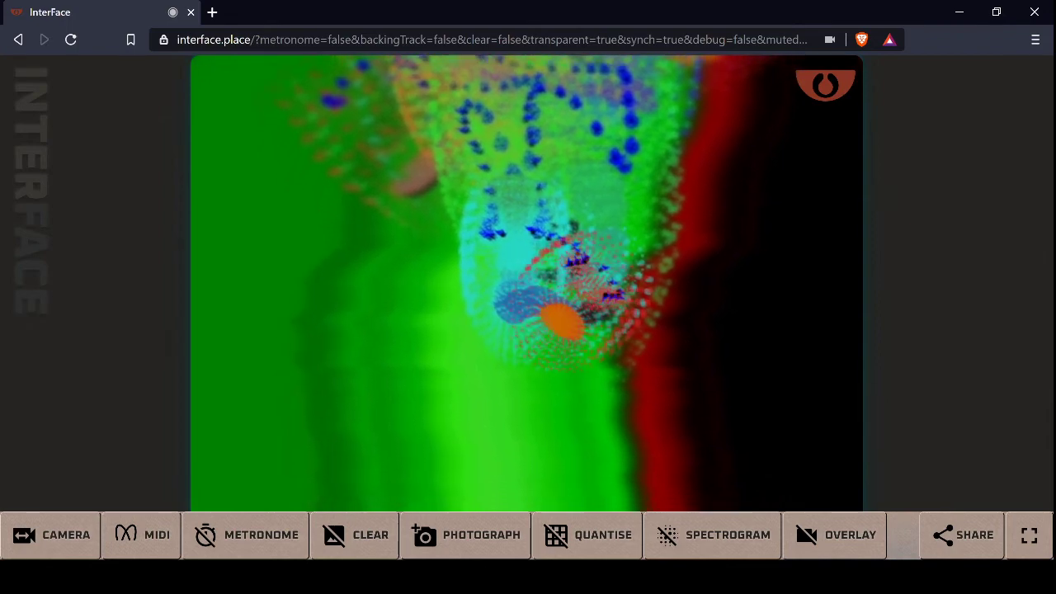
left_click(458, 554)
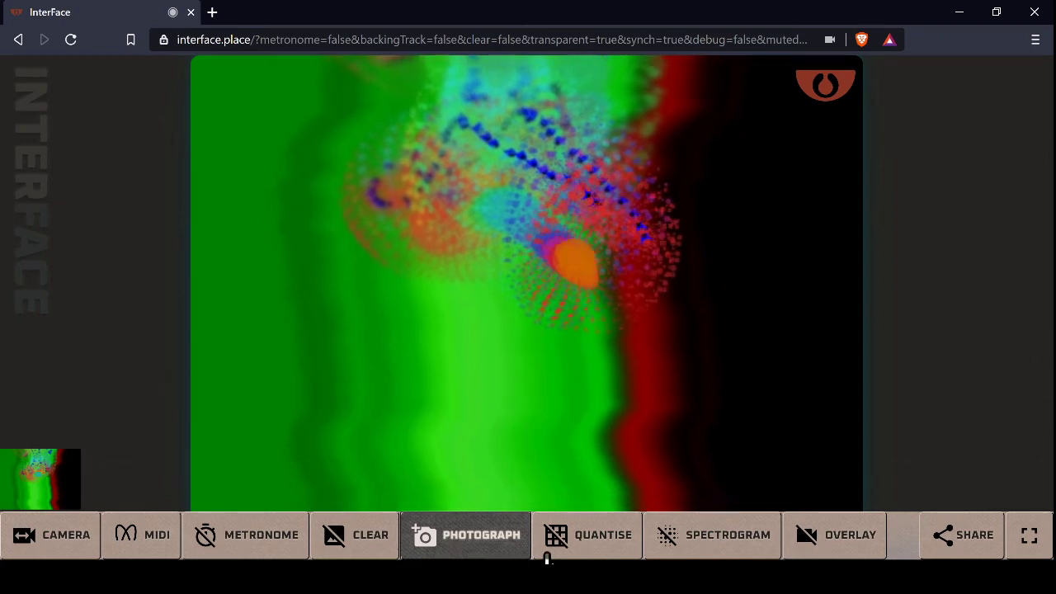
left_click(591, 556)
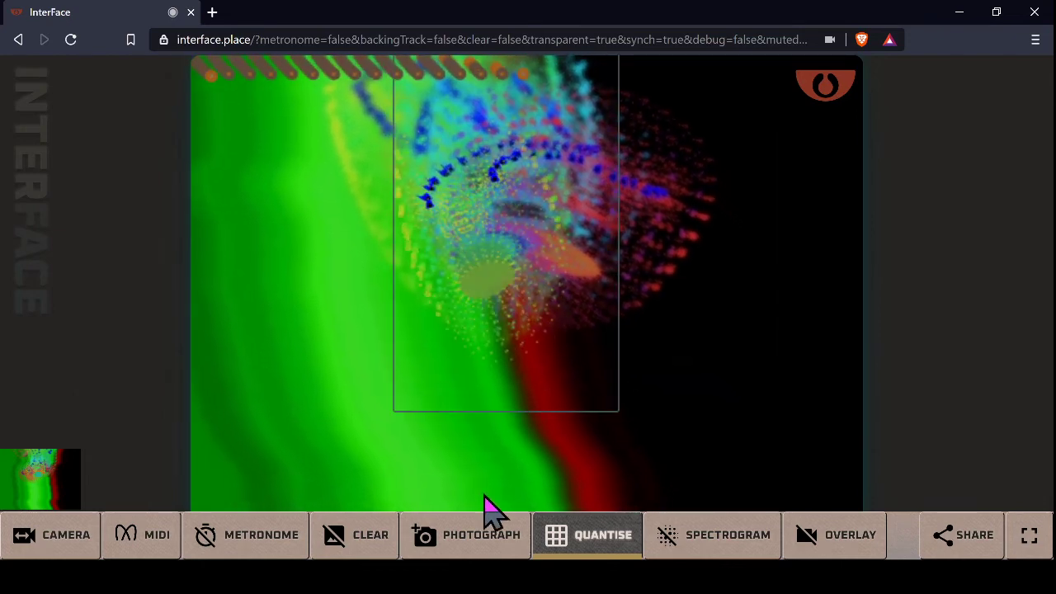
left_click(470, 545)
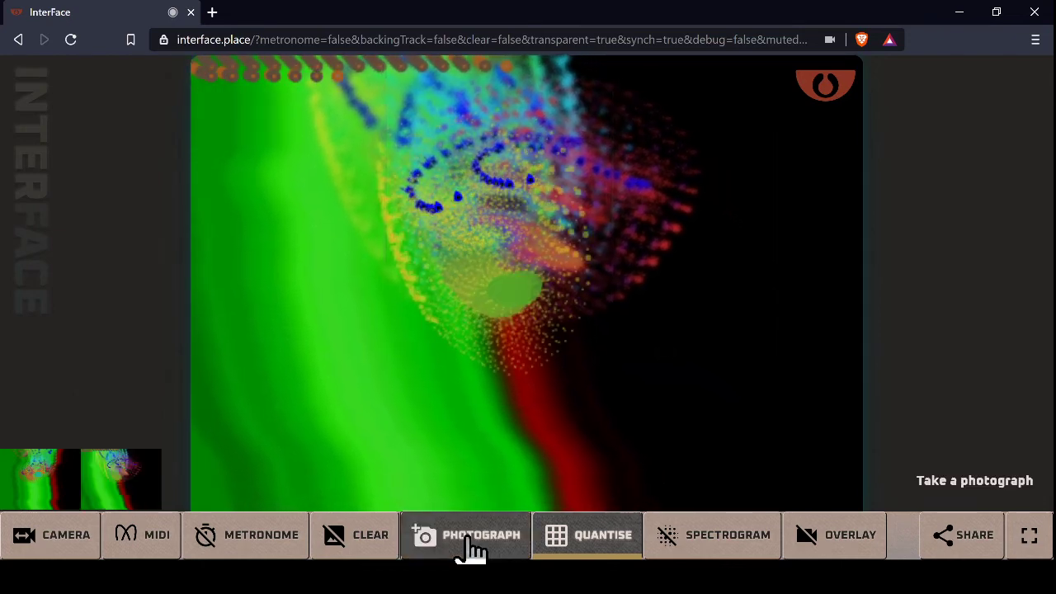
Give the left performer the Sitar instrument
left_click(572, 305)
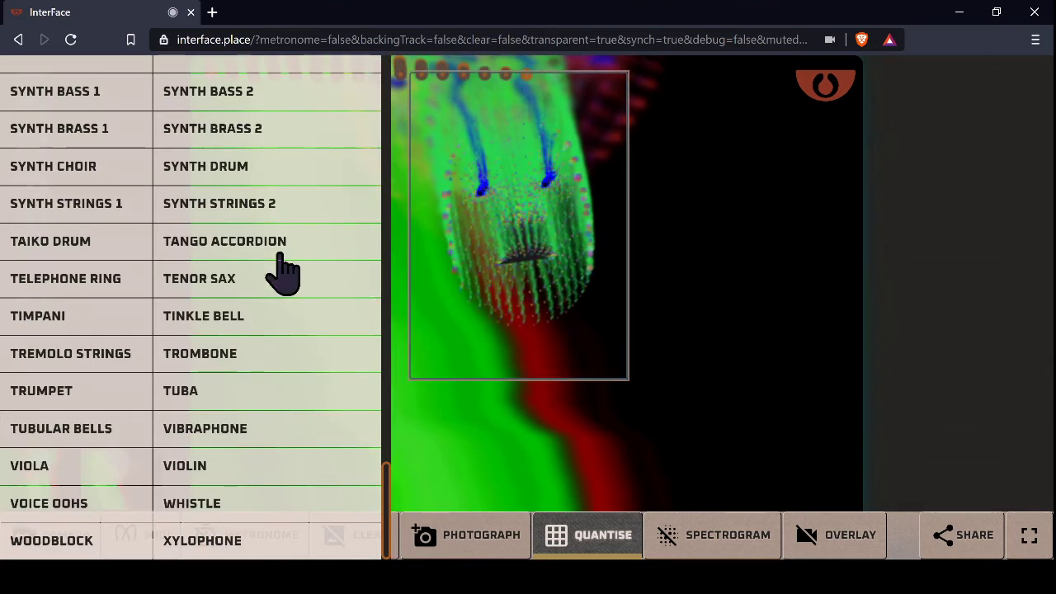
scroll(280, 268, "up", 4)
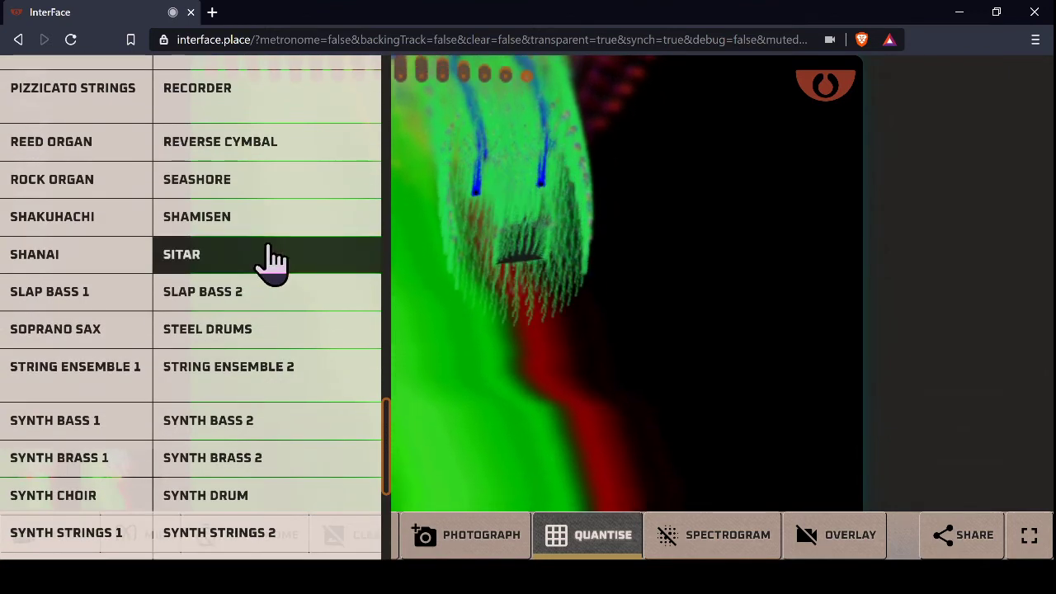
left_click(257, 249)
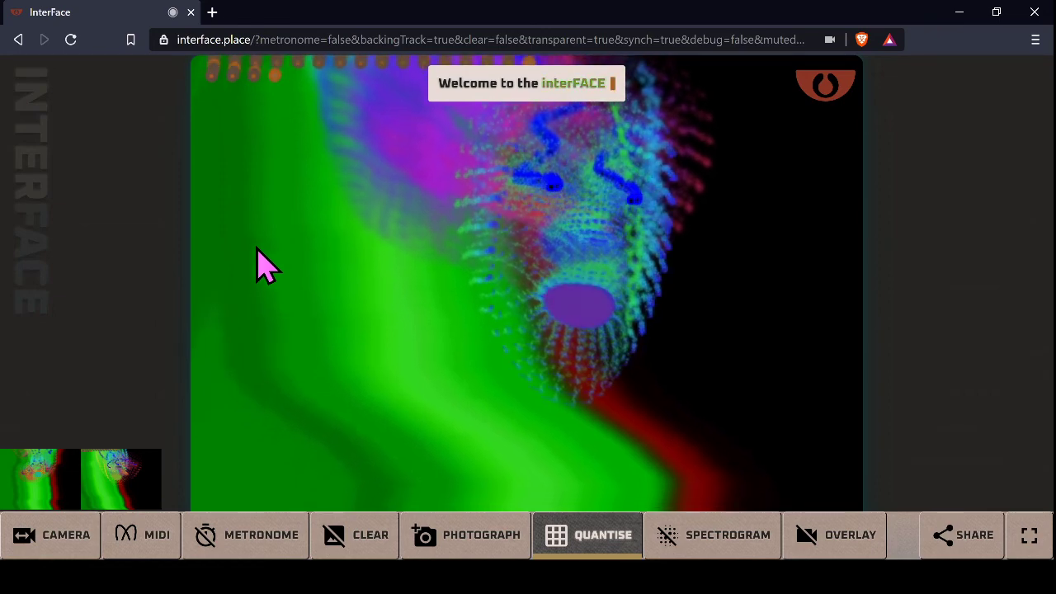
After trying Shanai, set the instrument to Pad 3 Polysynth and turn the spectrogram on
left_click(571, 302)
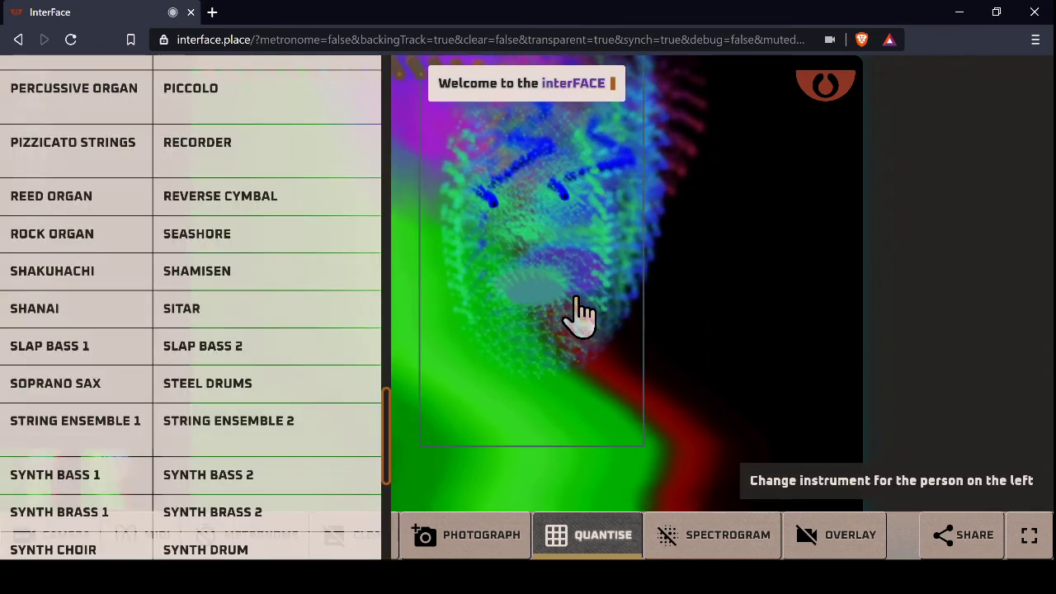
left_click(149, 305)
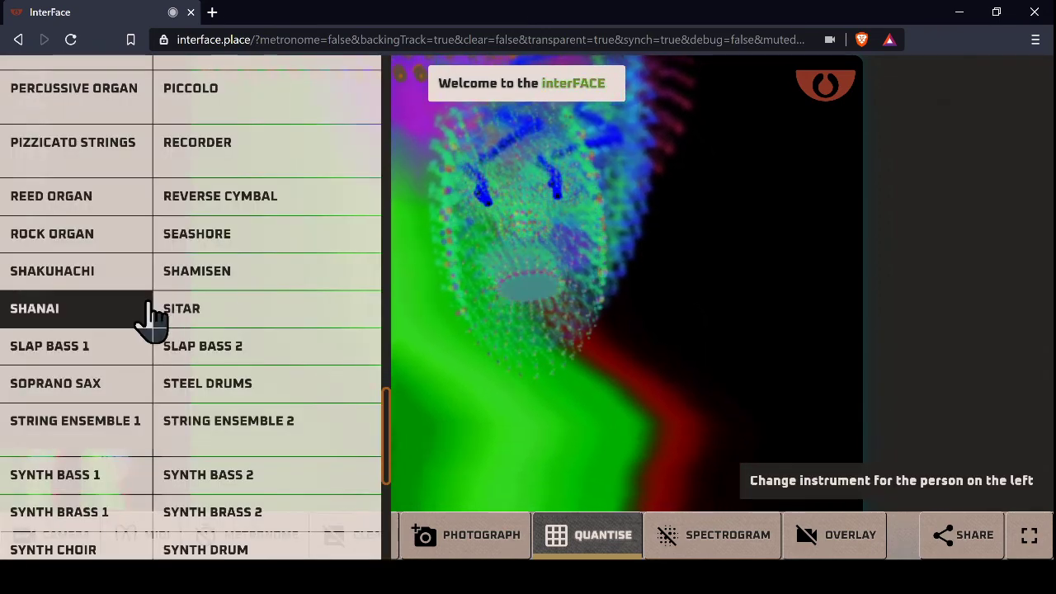
scroll(149, 318, "up", 2)
scroll(150, 318, "up", 1)
scroll(150, 318, "up", 2)
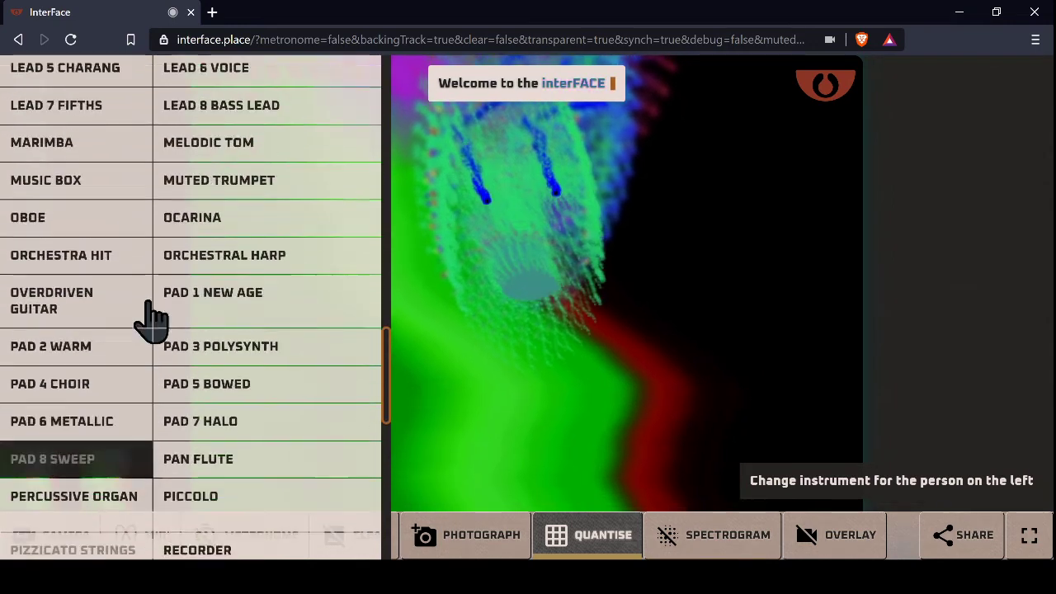
left_click(272, 372)
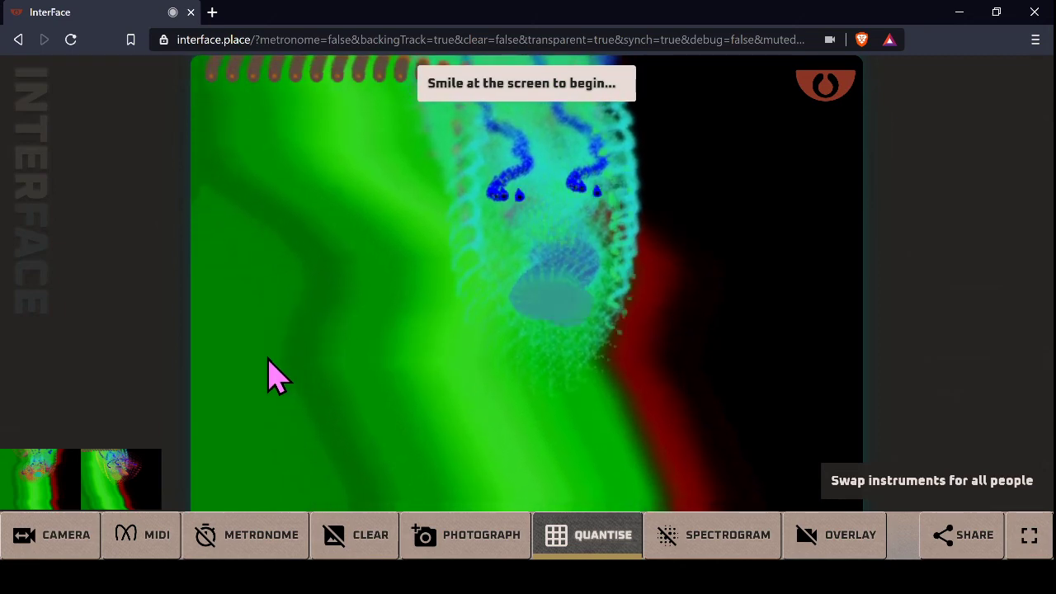
left_click(714, 543)
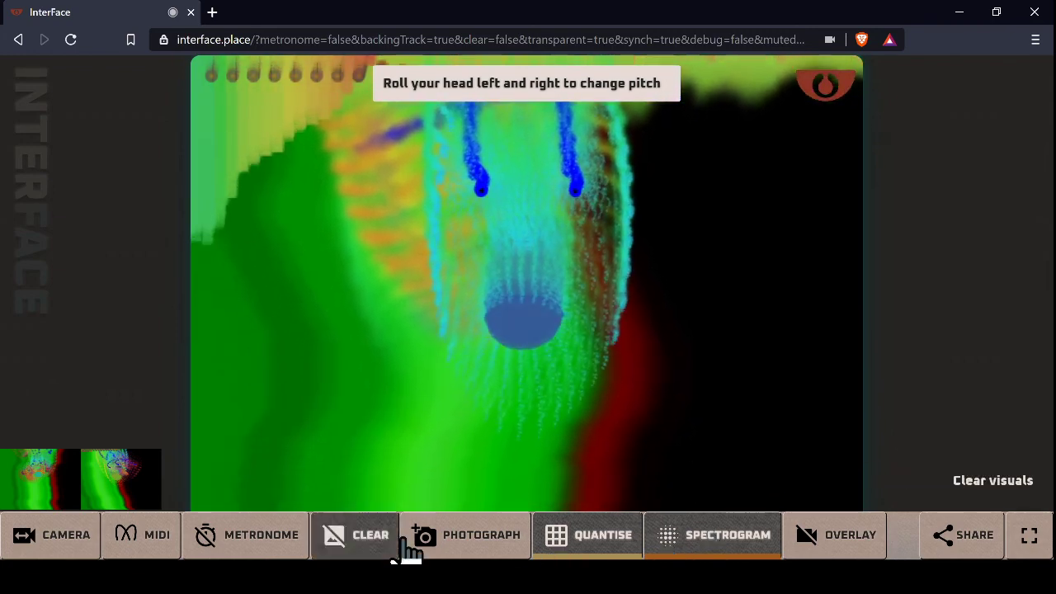
Capture a third snapshot with the spectrogram bars visible
left_click(456, 551)
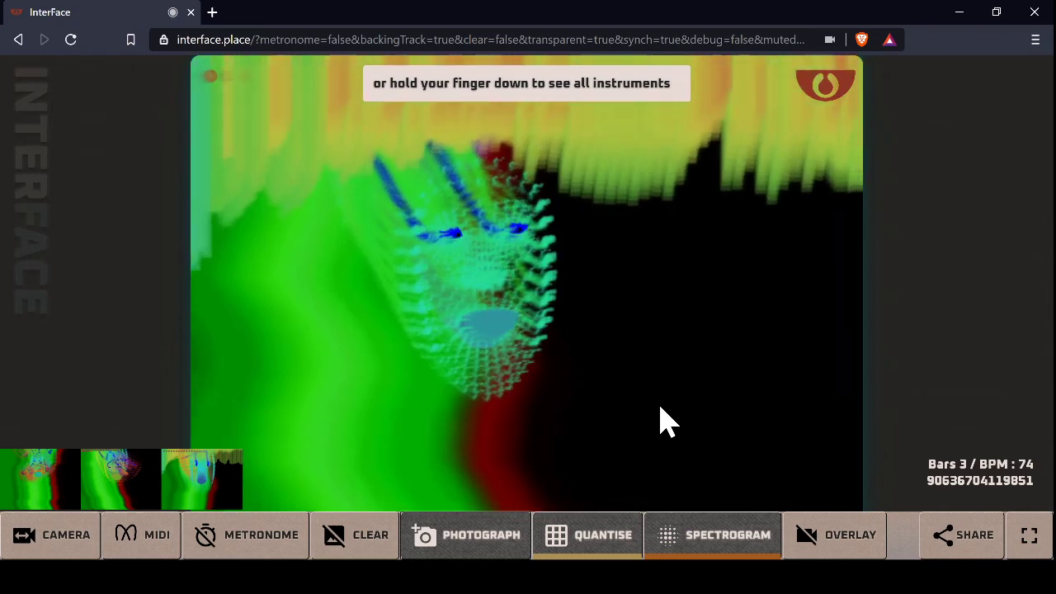
After trying Pad 5 Bowed, set the left performer to Pad 6 Metallic and take a fourth photograph
left_click(478, 363)
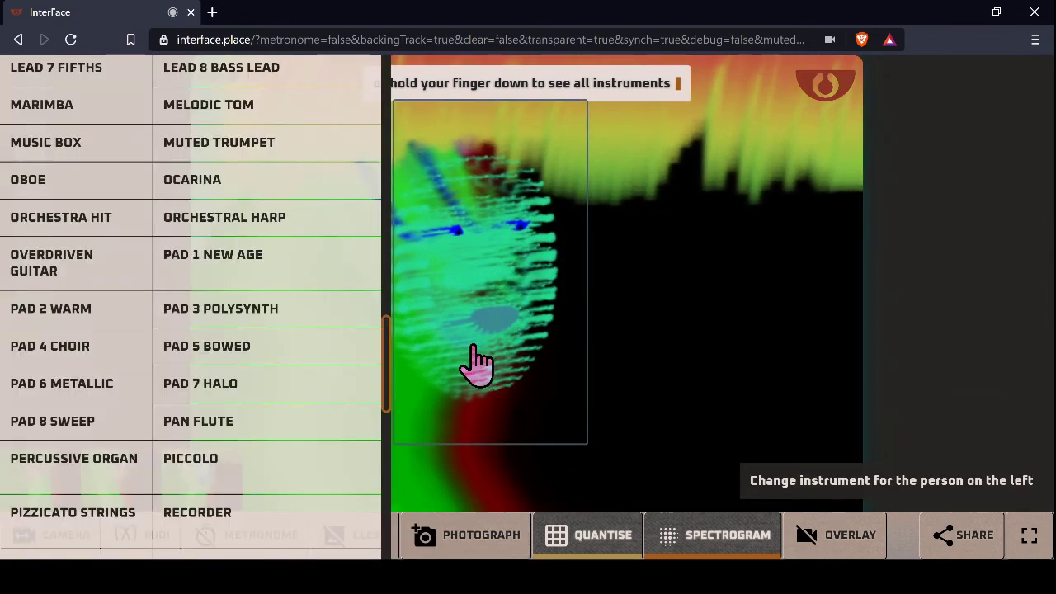
left_click(256, 363)
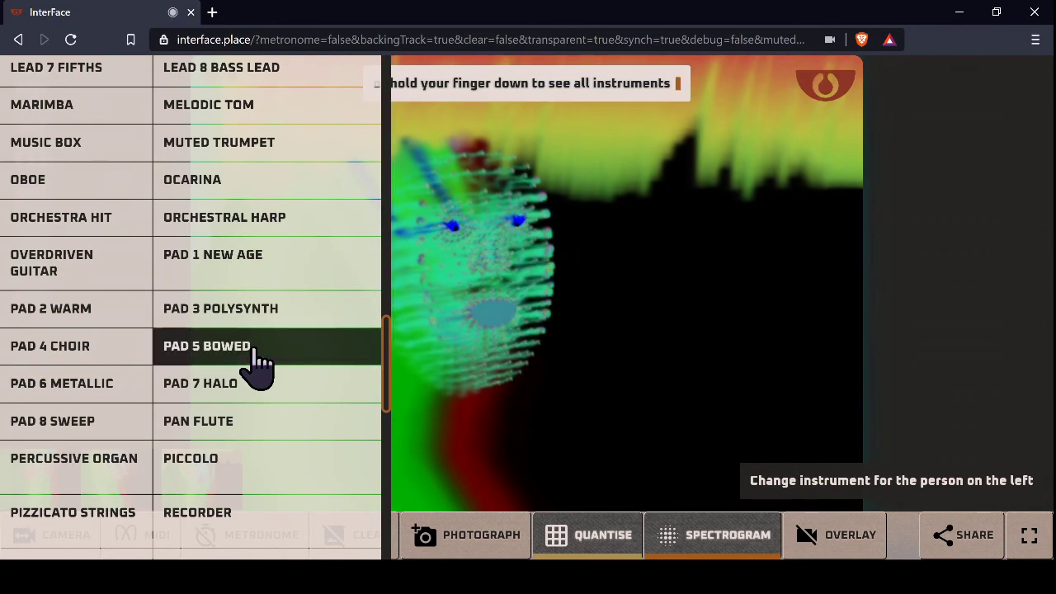
left_click(103, 401)
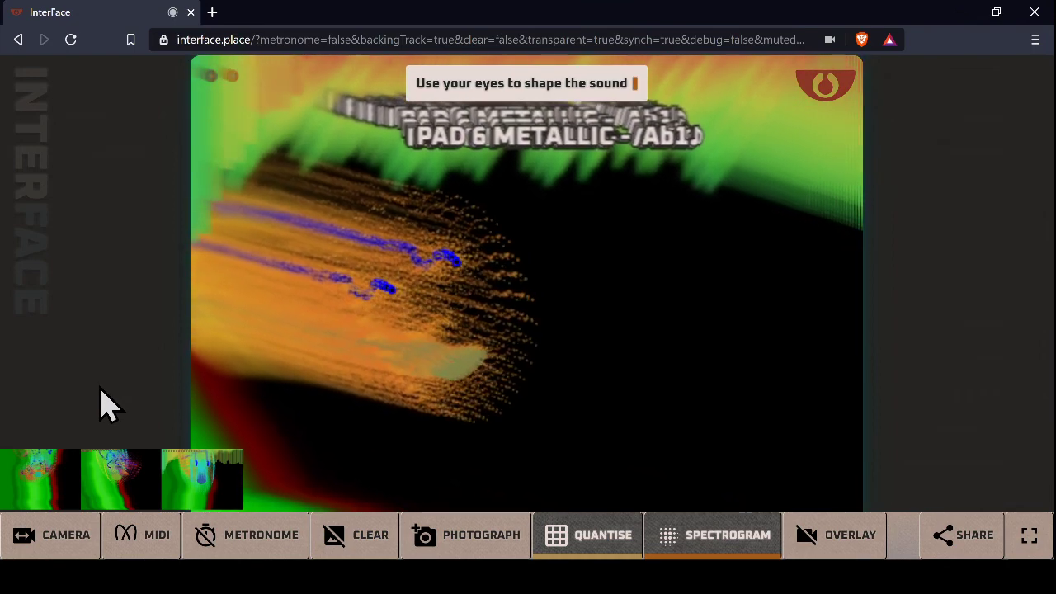
left_click(507, 536)
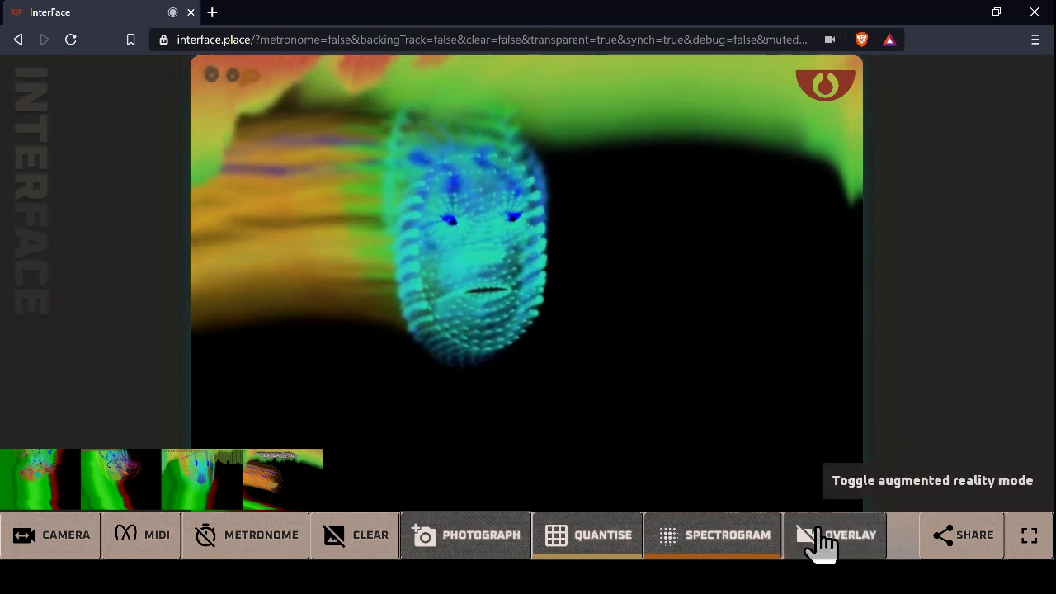
Turn on Clear visuals so only the dotted face mesh shows on black
left_click(375, 551)
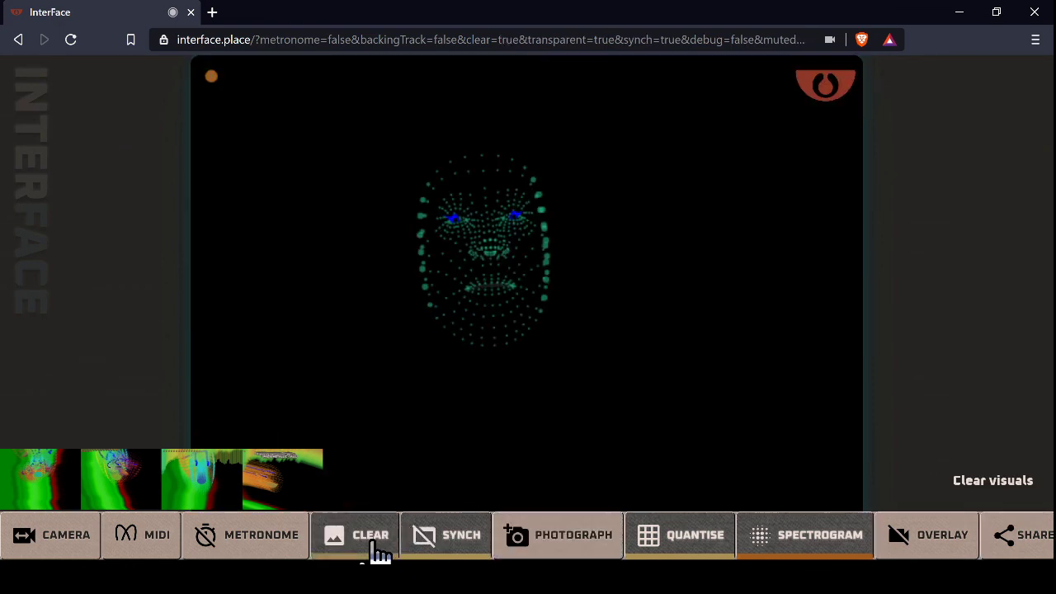